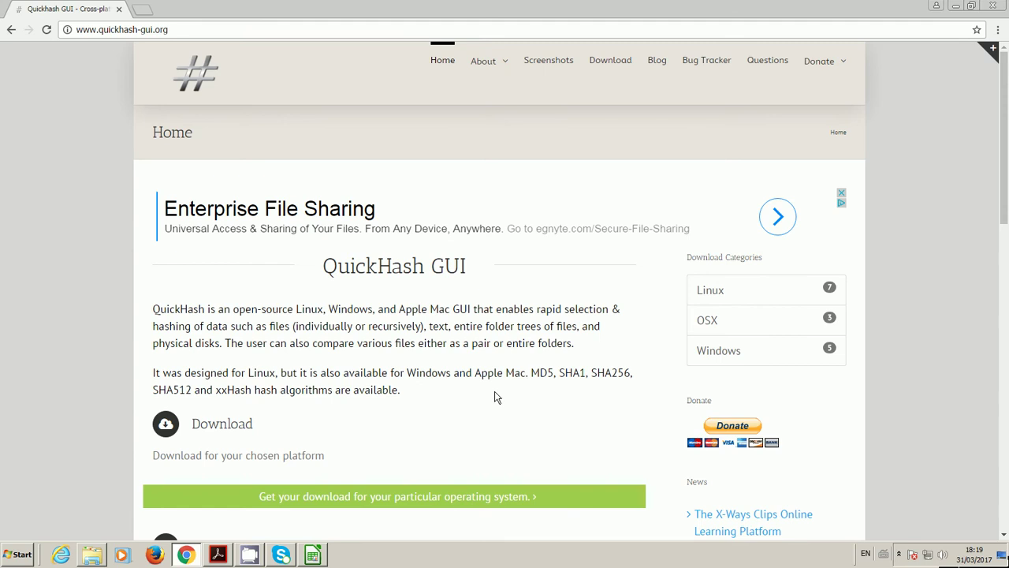
Look over the QuickHash GUI home page and go through the list of available versions on the site's download page.
scroll(1005, 212, "down", 1)
scroll(1005, 211, "down", 6)
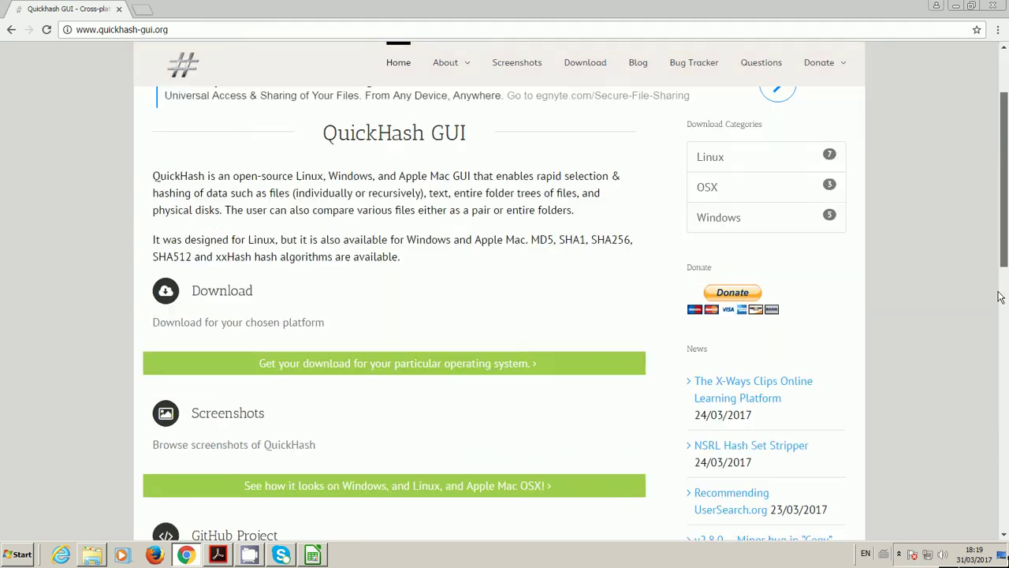
scroll(1005, 209, "up", 4)
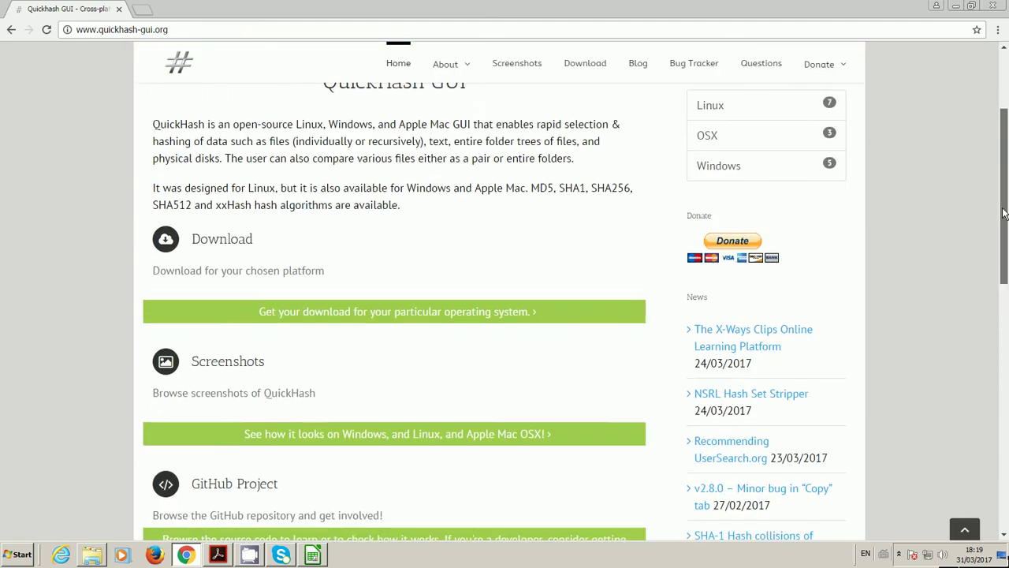
scroll(1004, 207, "down", 4)
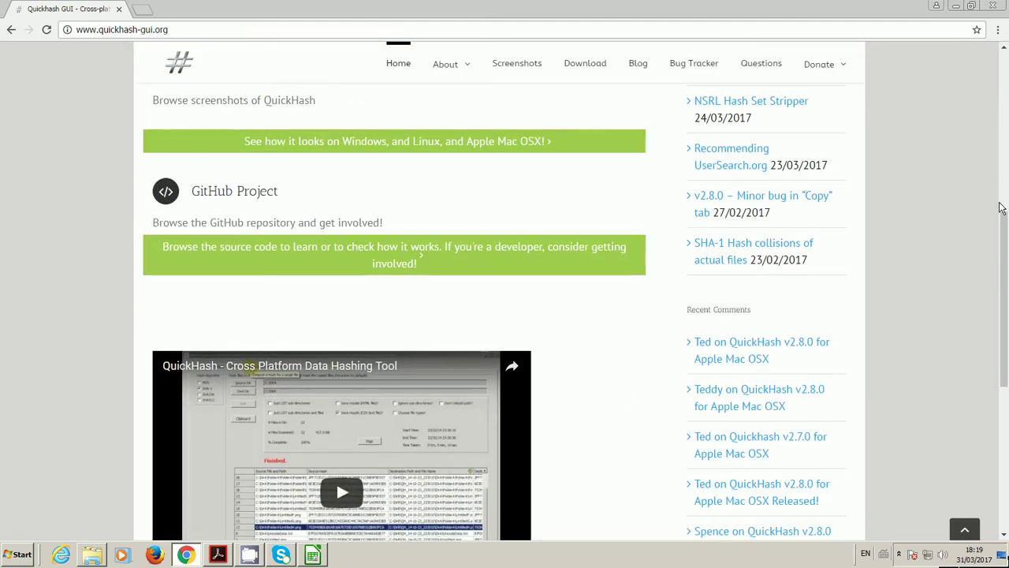
scroll(999, 158, "up", 4)
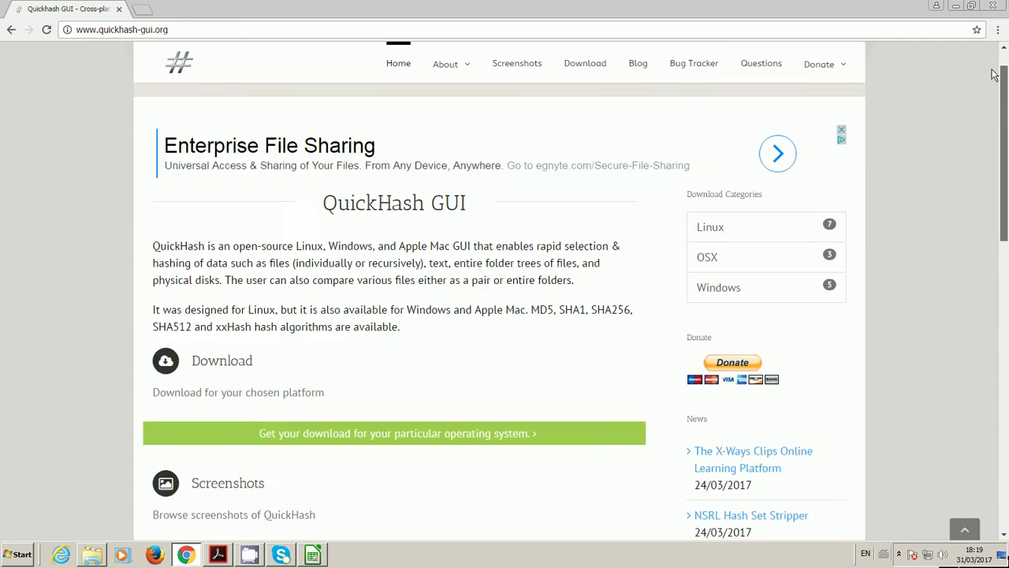
scroll(997, 123, "up", 2)
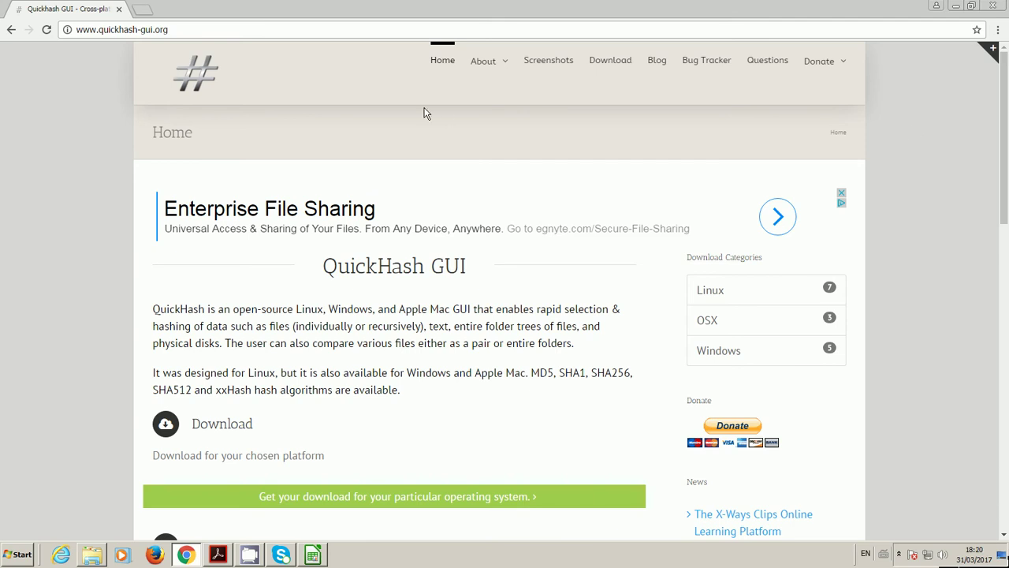
left_click(608, 73)
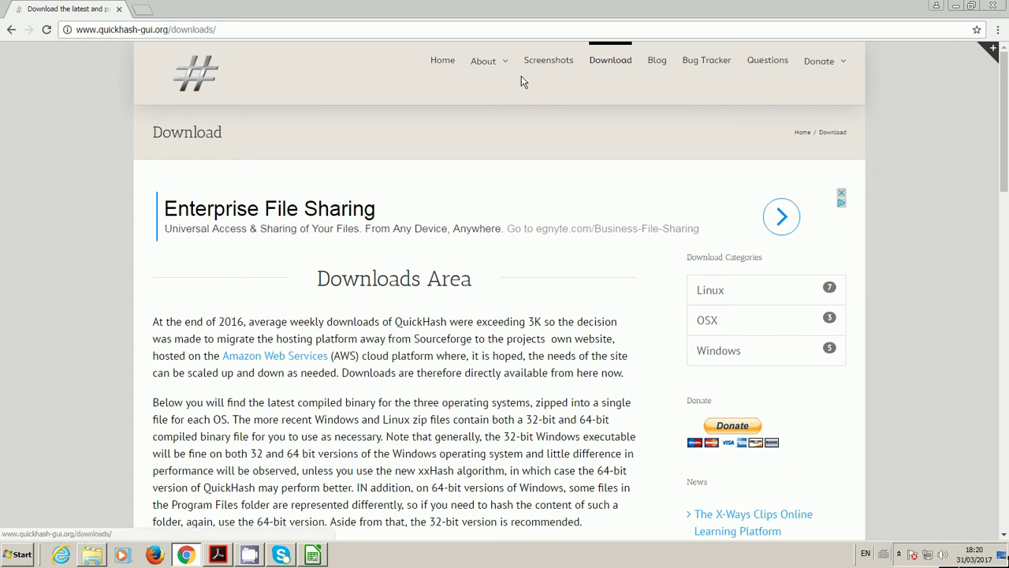
mouse_move(483, 68)
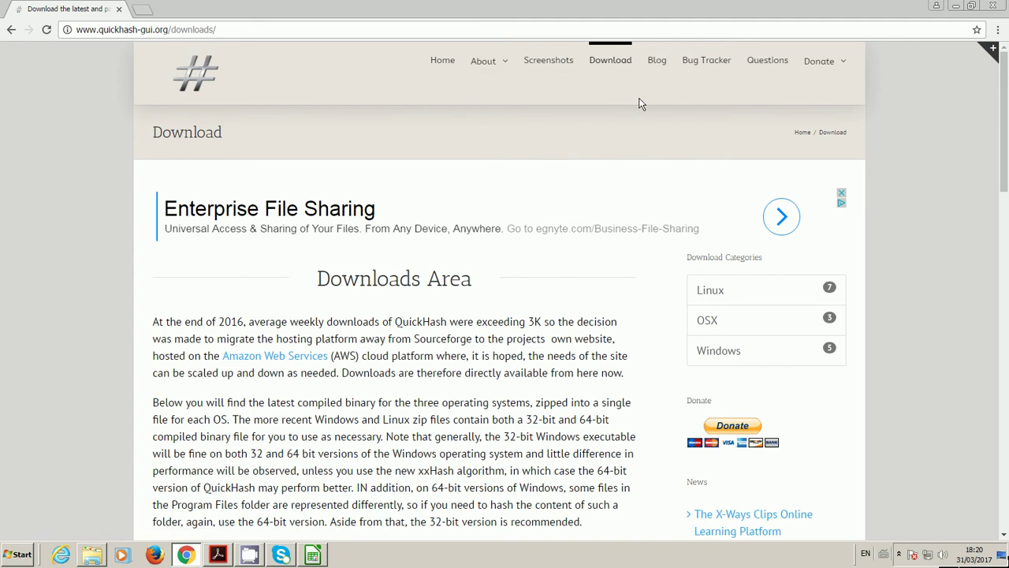
left_click_drag(1004, 107, 993, 200)
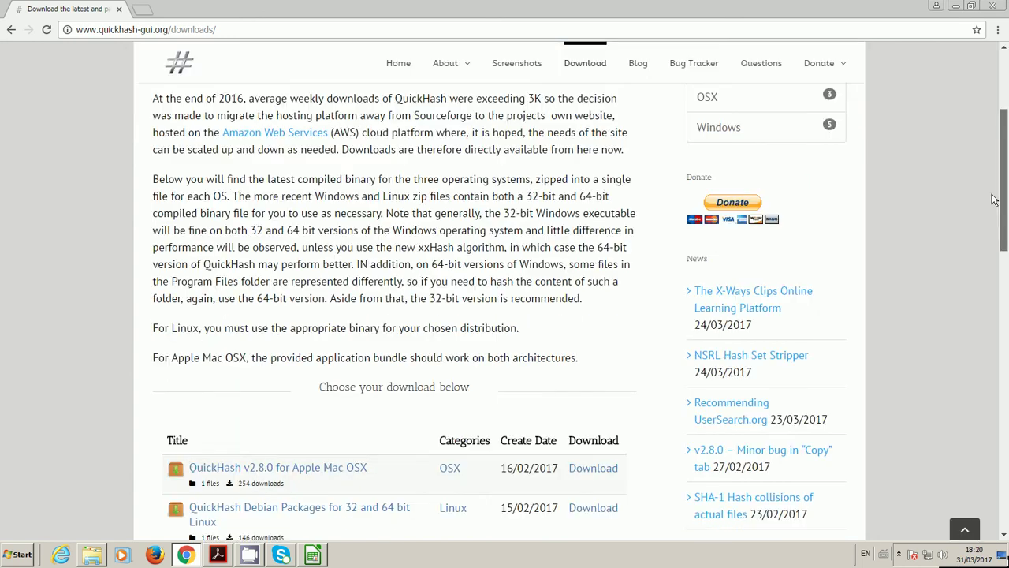
scroll(993, 199, "down", 4)
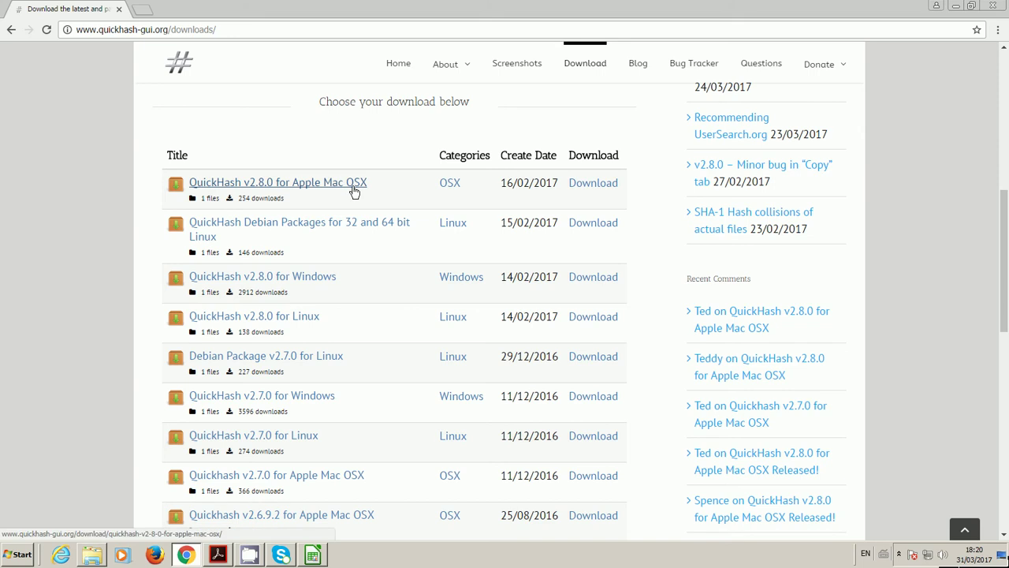
Switch to the QH folder in Windows Explorer and select both Windows v2.8.0 executables, README.txt and UserManual.pdf.
left_click(97, 558)
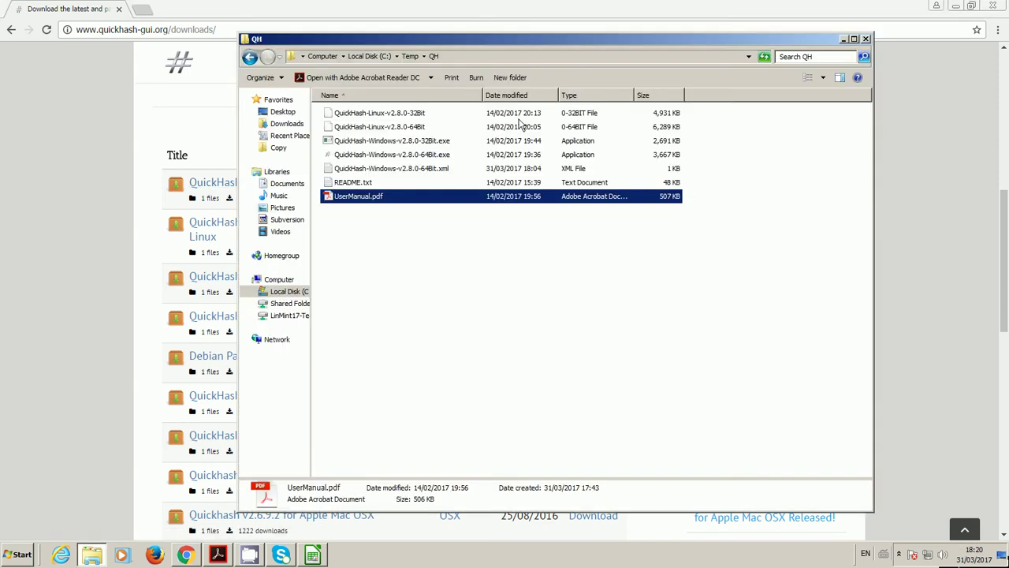
left_click_drag(490, 41, 508, 86)
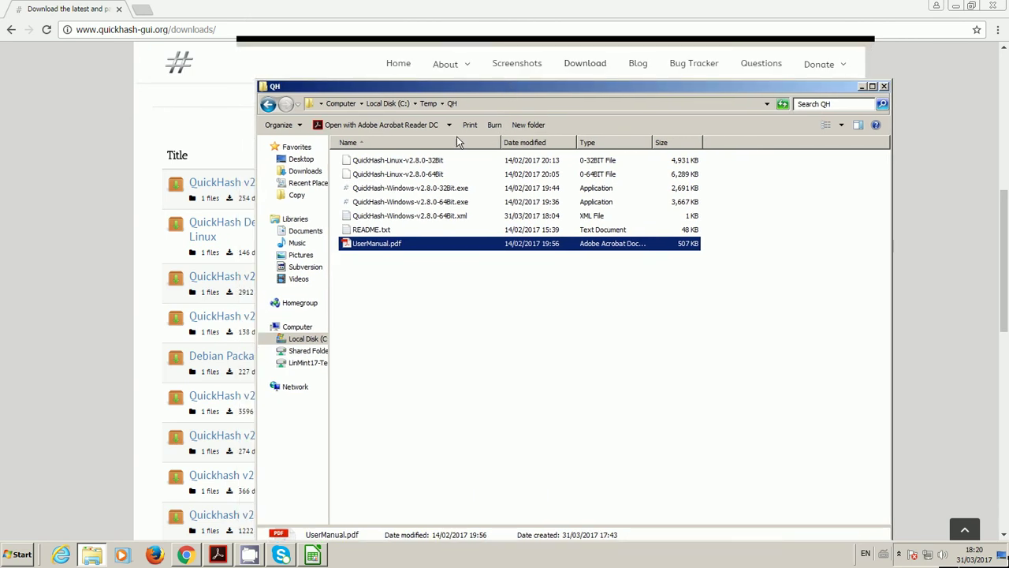
left_click(424, 190)
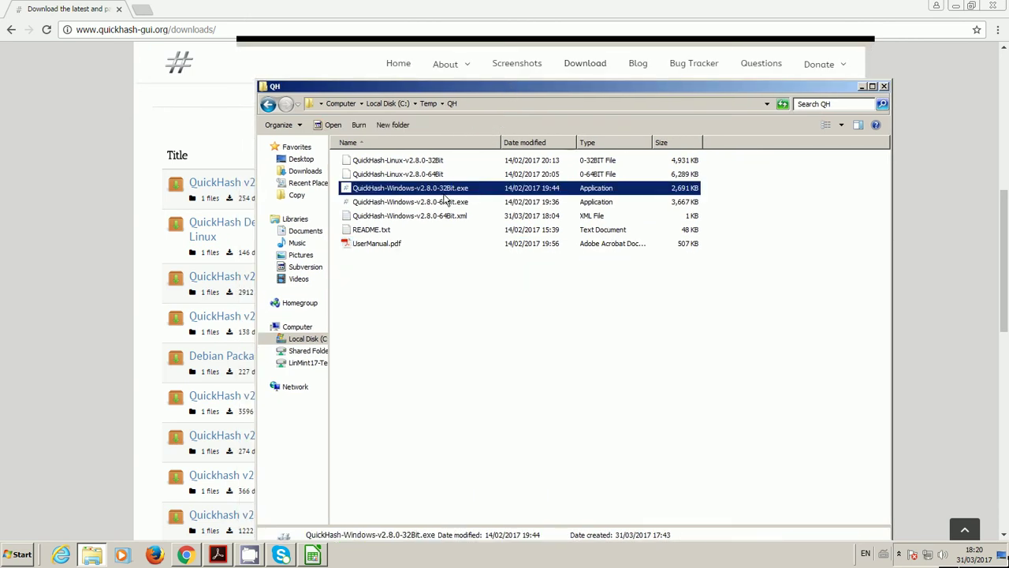
left_click(445, 202, "ctrl")
left_click(386, 229, "ctrl")
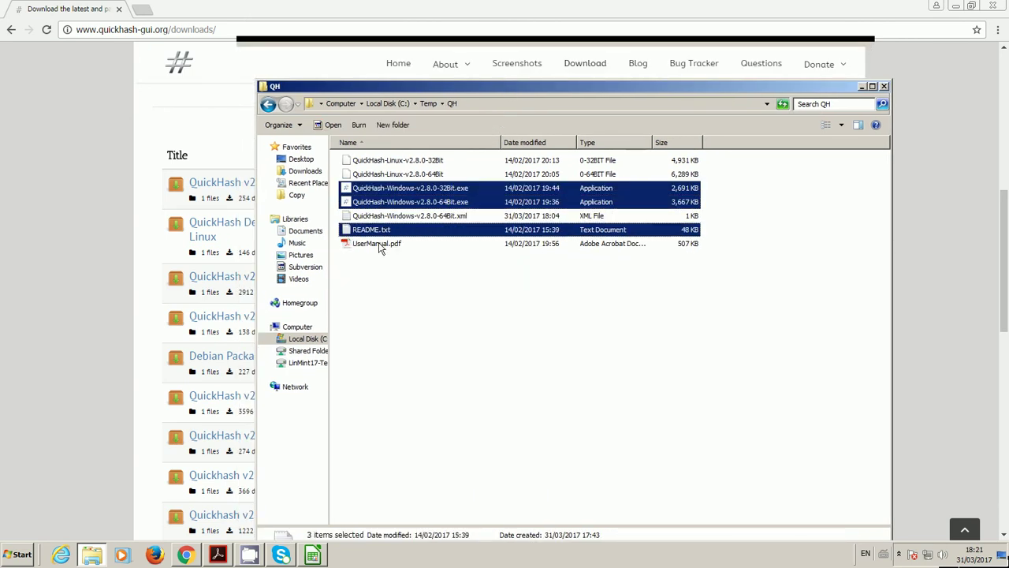
left_click(378, 244, "ctrl")
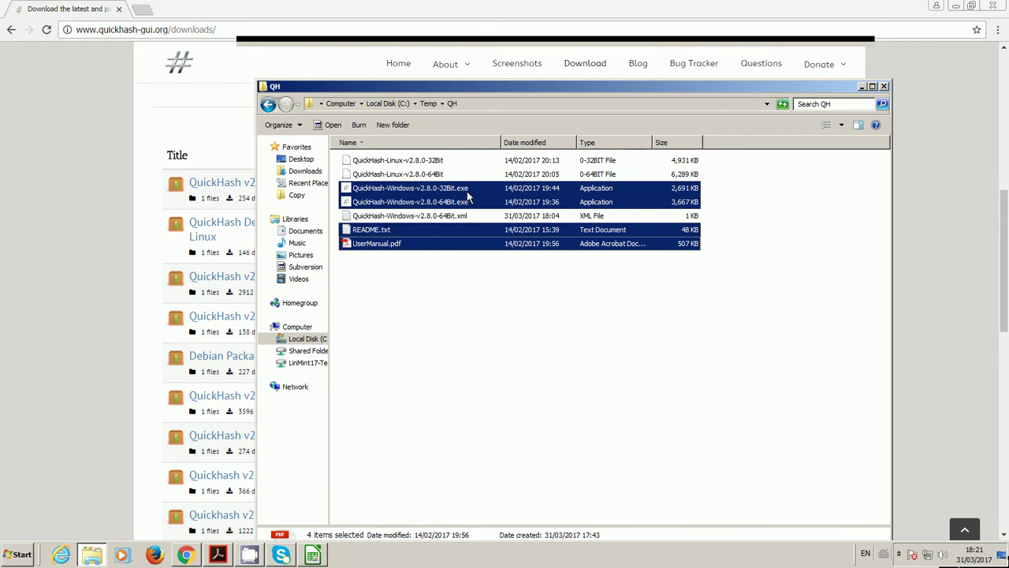
Open UserManual.pdf full screen in Acrobat Reader, skim from the title page to page 10, and put the manual away.
left_click(388, 260)
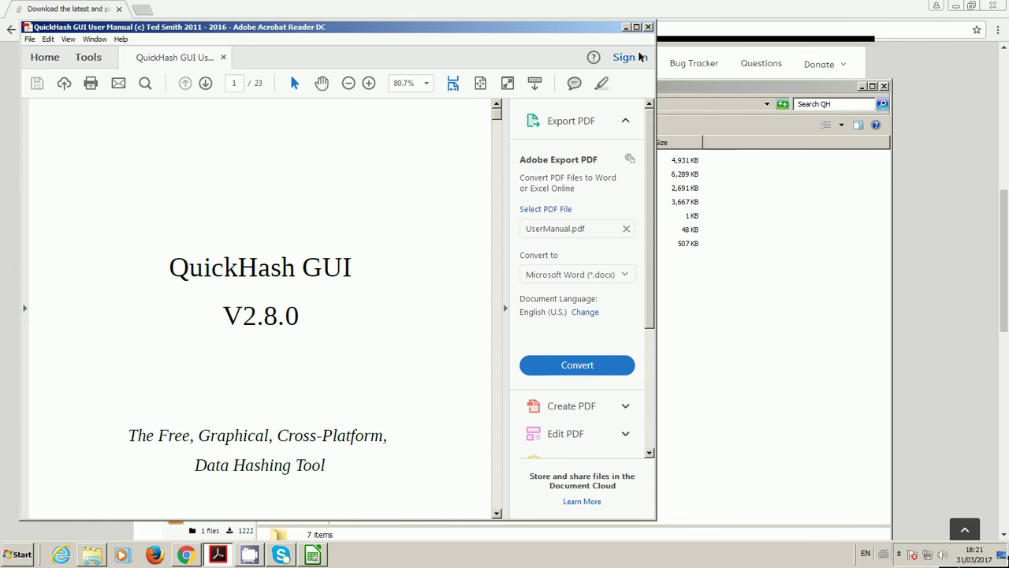
left_click(636, 26)
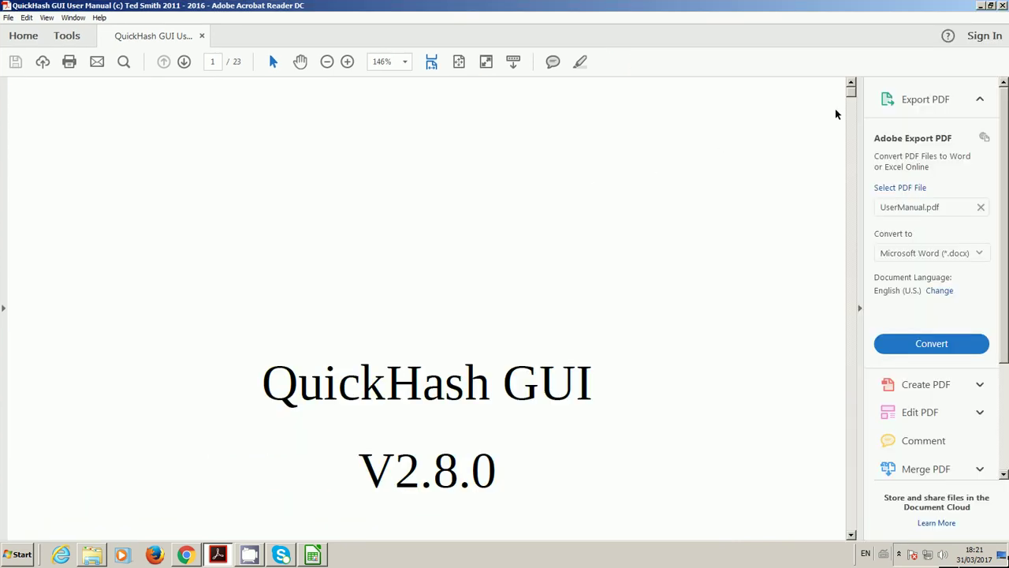
left_click_drag(852, 94, 848, 275)
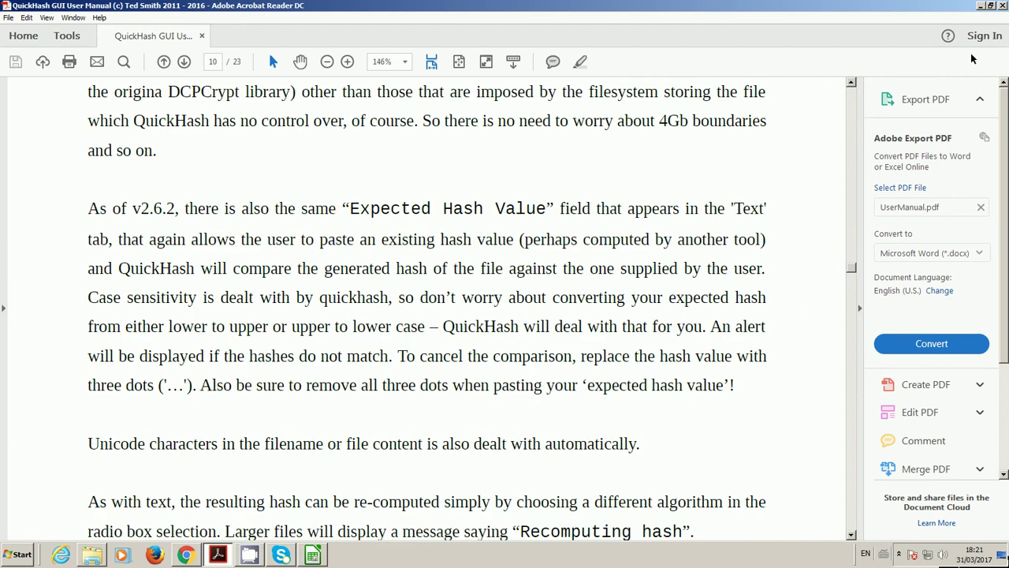
left_click(982, 6)
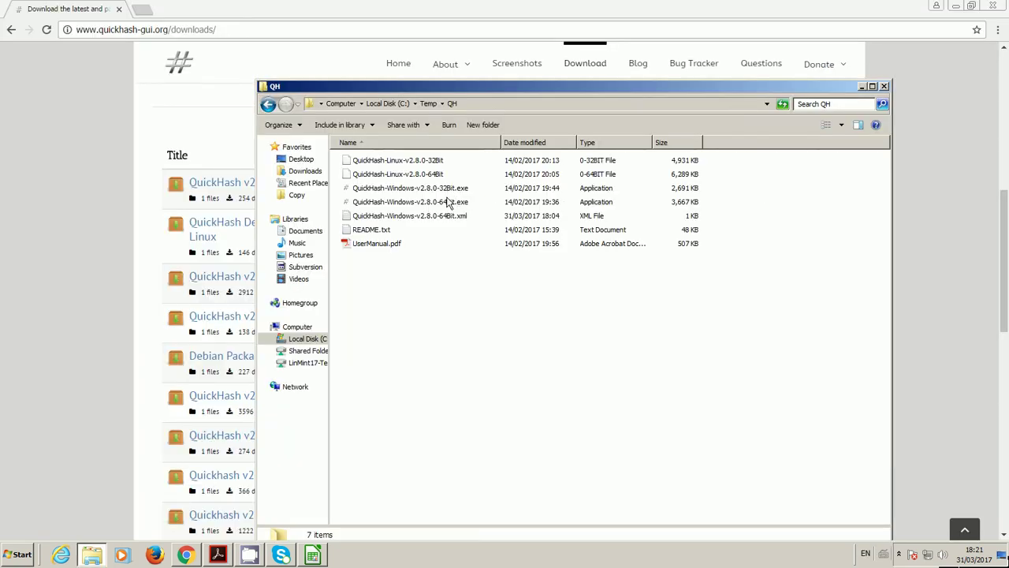
Compare the 32-bit and 64-bit Windows executables and launch QuickHash-Windows-v2.8.0-64Bit.exe from the QH folder.
mouse_move(453, 207)
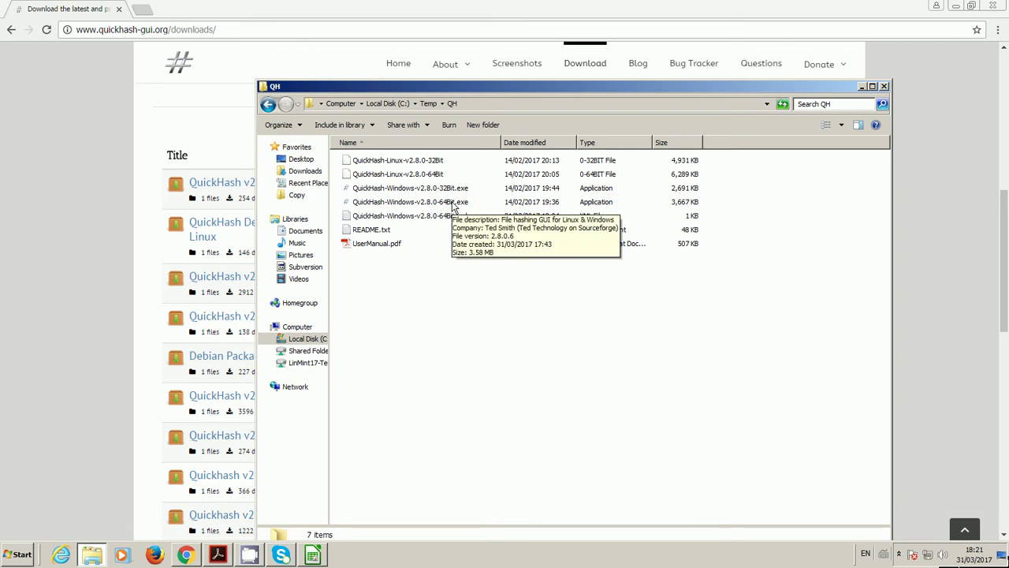
left_click(447, 192)
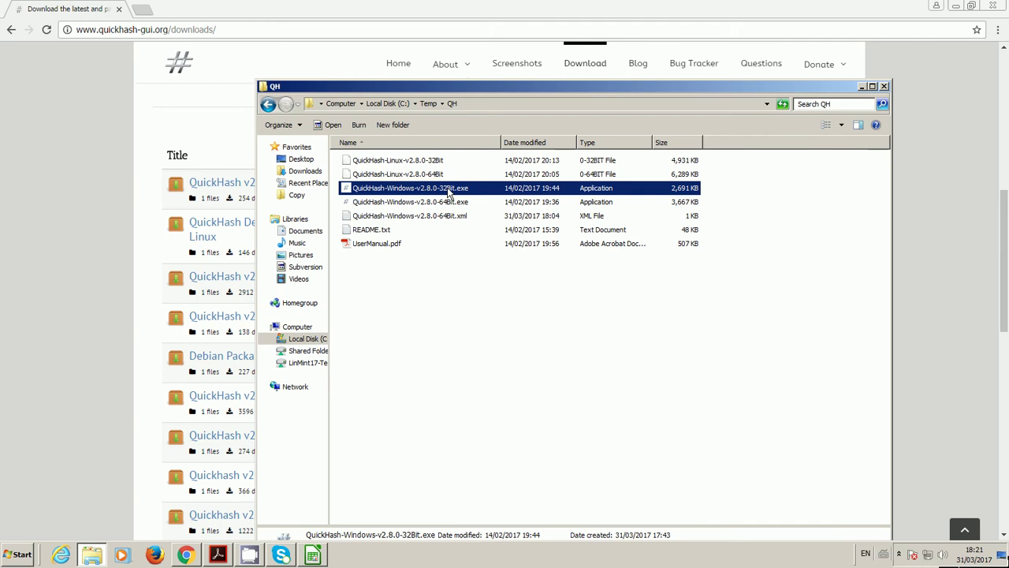
left_click(451, 204)
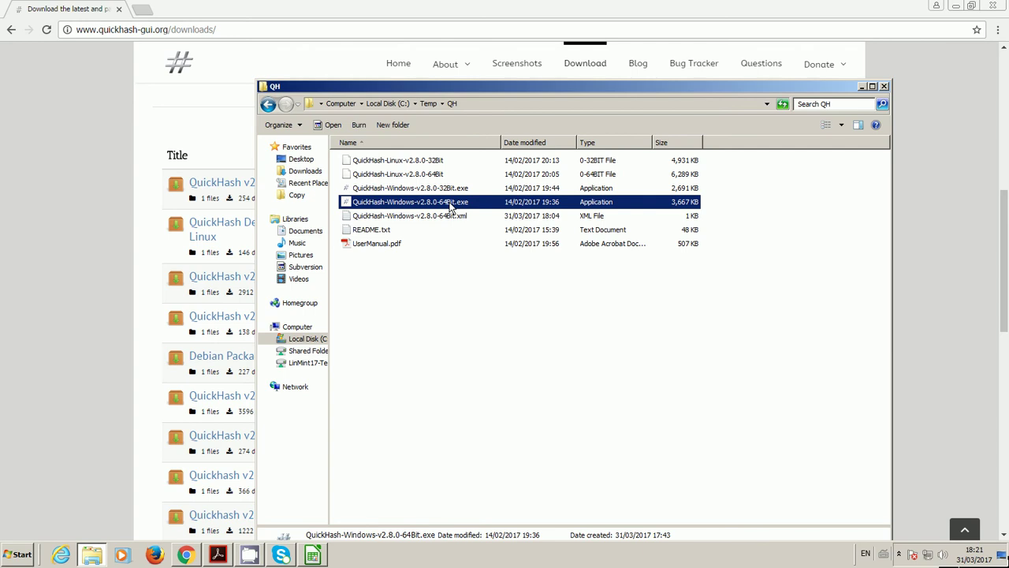
left_click(444, 190)
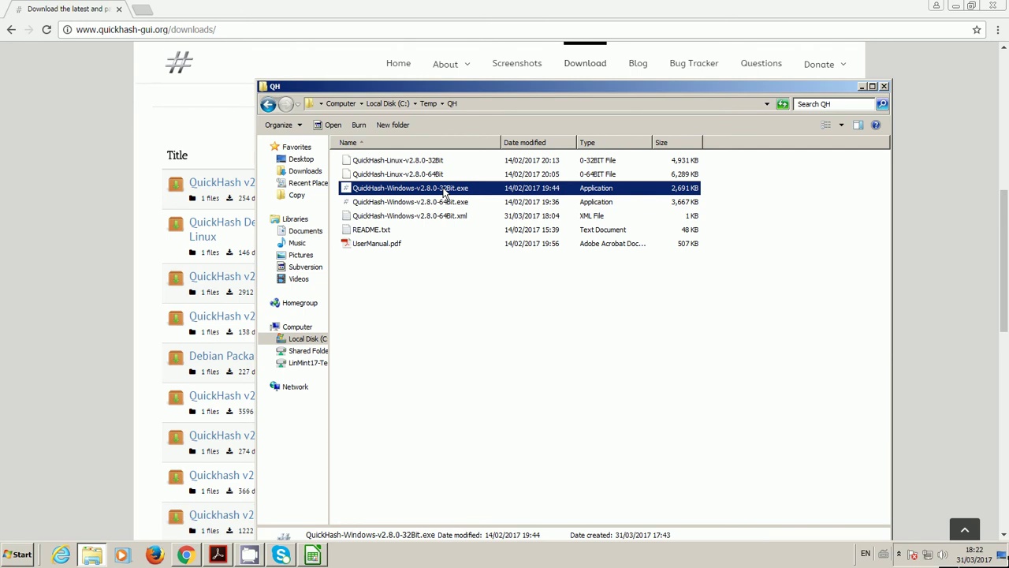
left_click(445, 203)
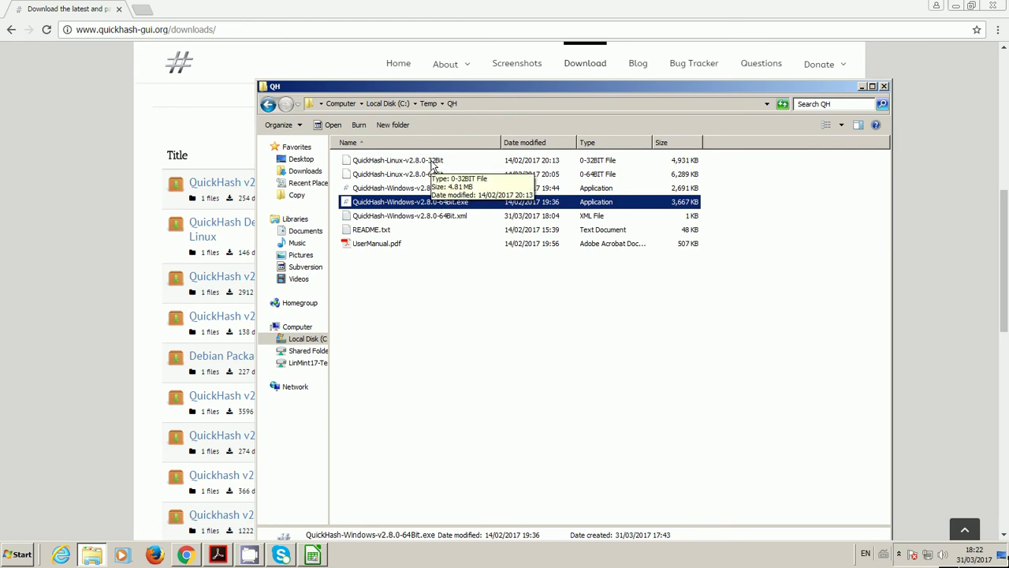
double_click(424, 204)
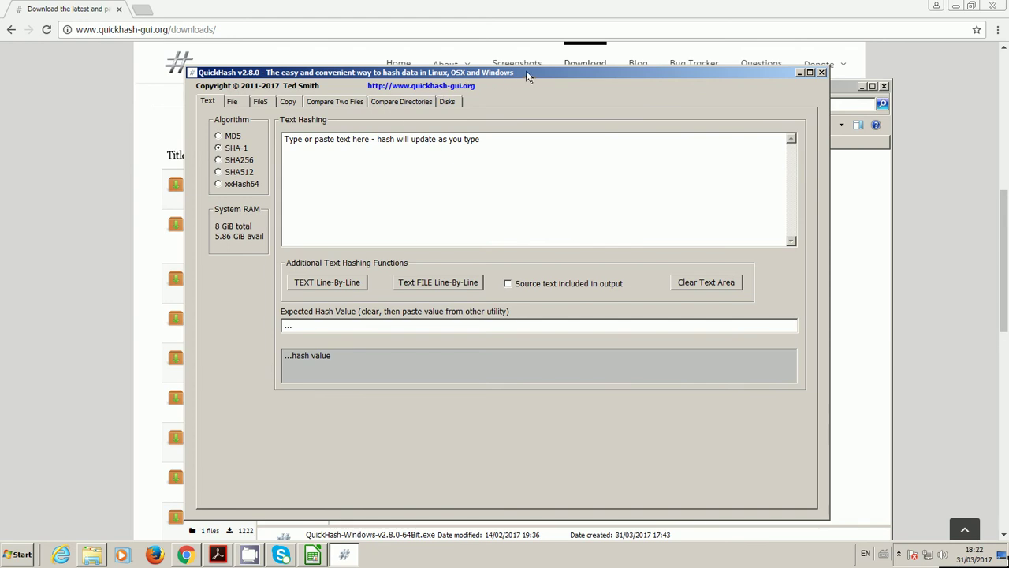
left_click_drag(529, 75, 517, 60)
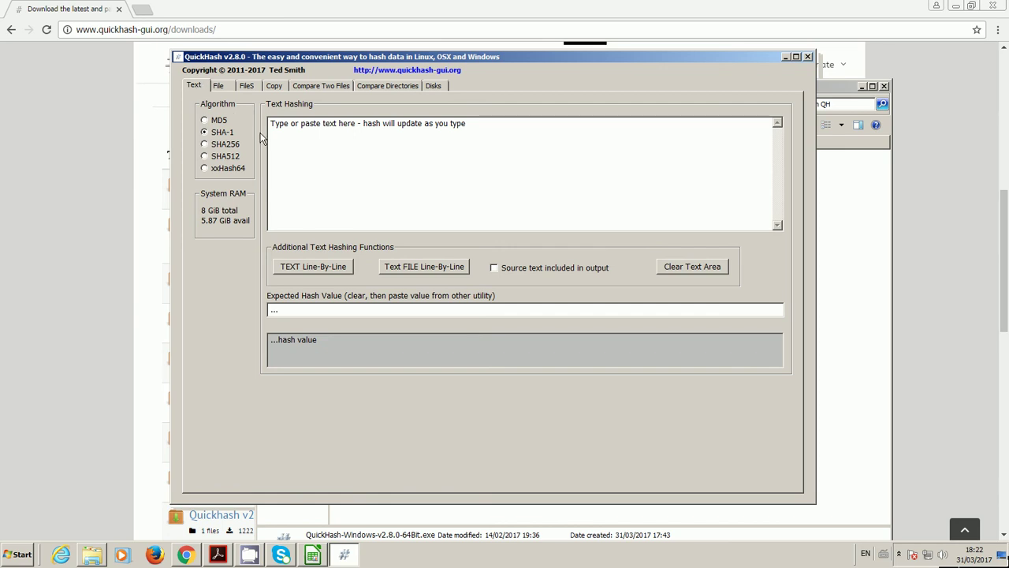
Enter "type in here hash changes as you type" as the text for live SHA-1 hashing.
left_click(309, 127)
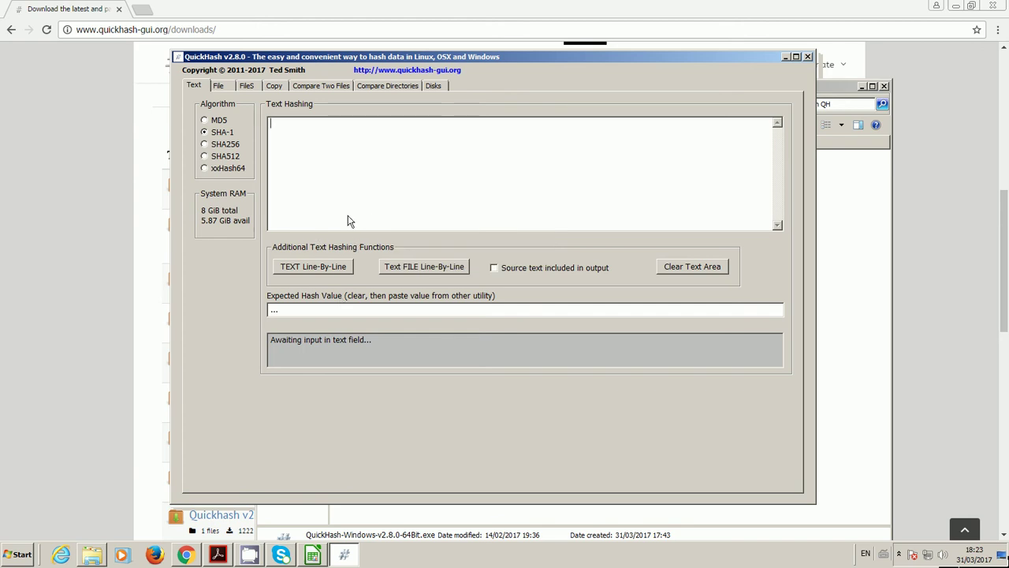
type("type in h")
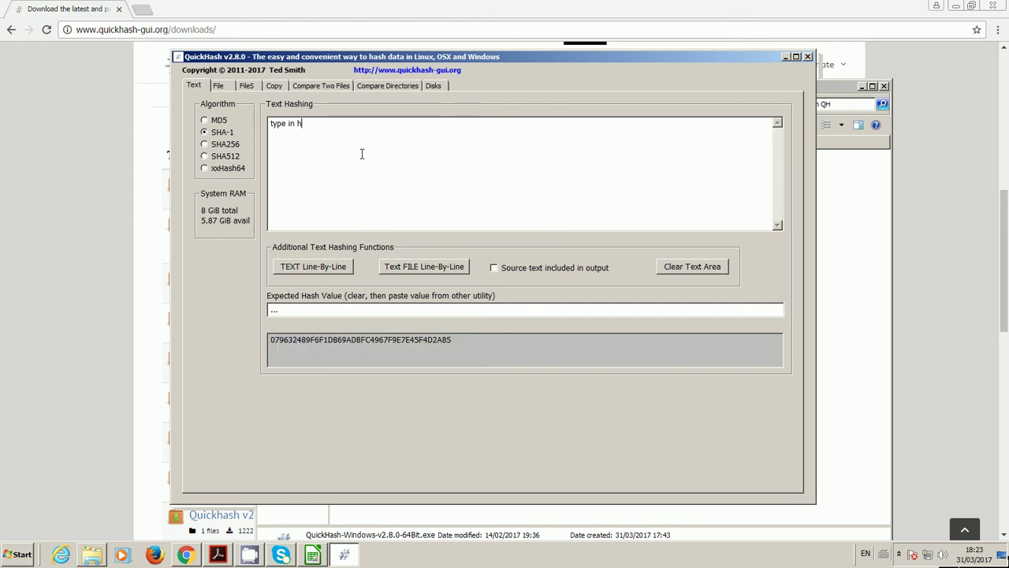
type("ere hash ")
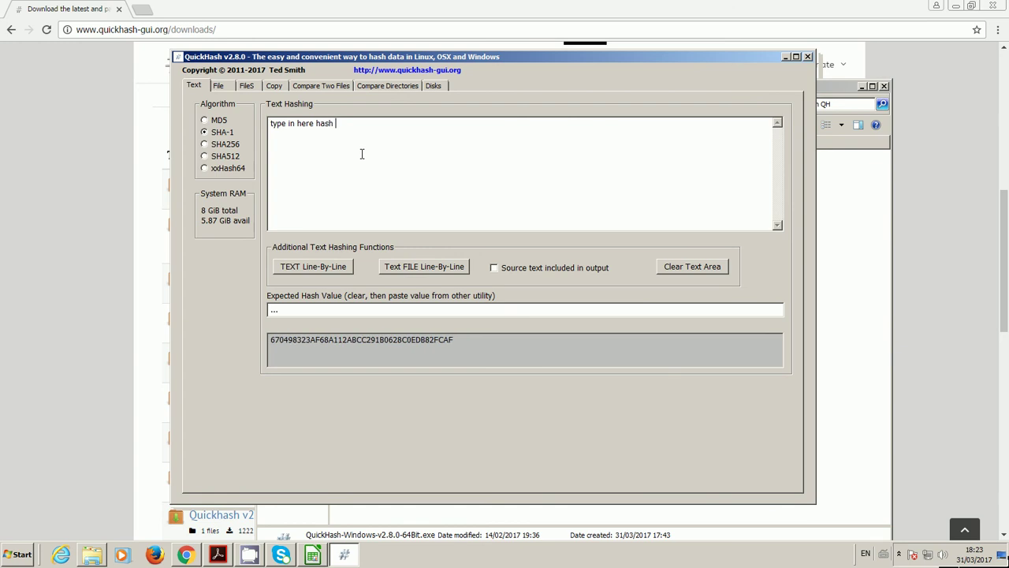
type("changes as you type")
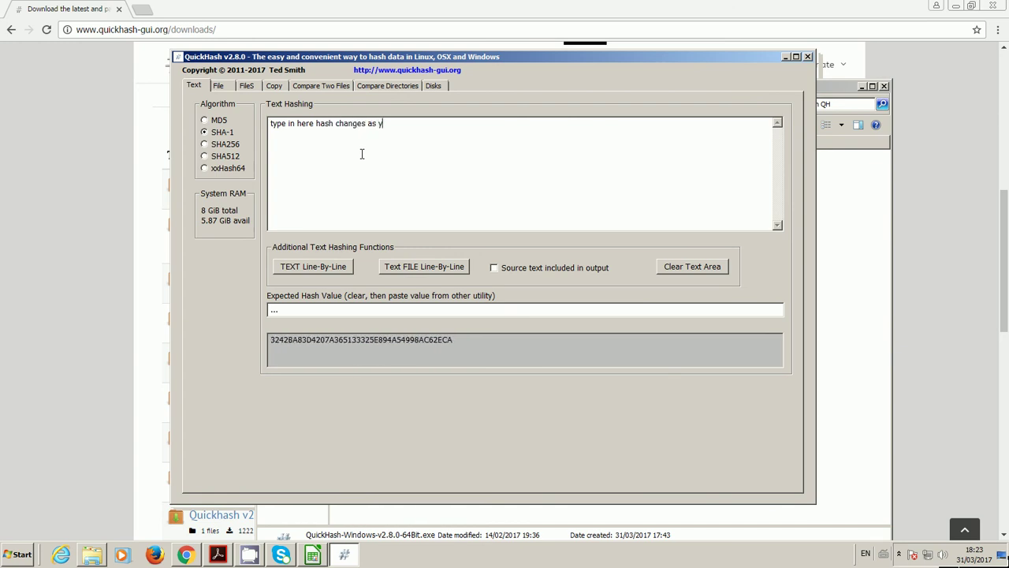
Rehash the entered text with SHA256, SHA512 and xxHash64, and finish with SHA256 as the selected algorithm.
left_click(206, 144)
left_click(205, 156)
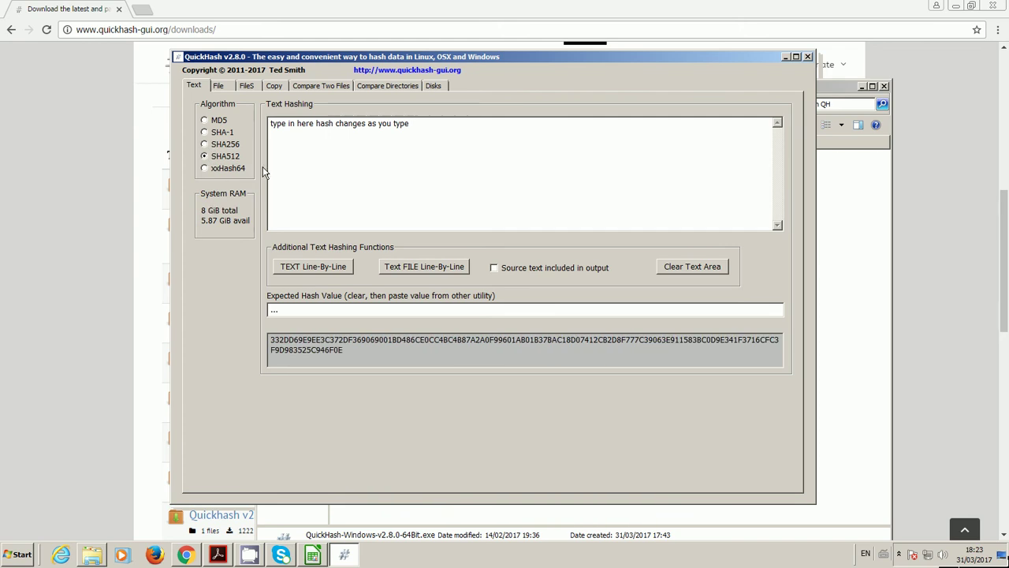
left_click(217, 168)
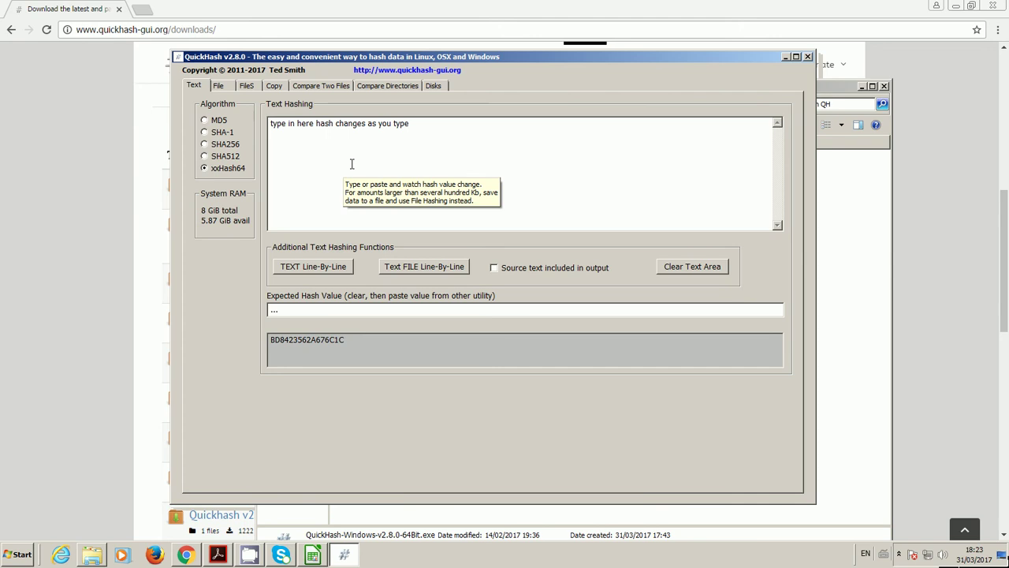
left_click(226, 156)
left_click(225, 144)
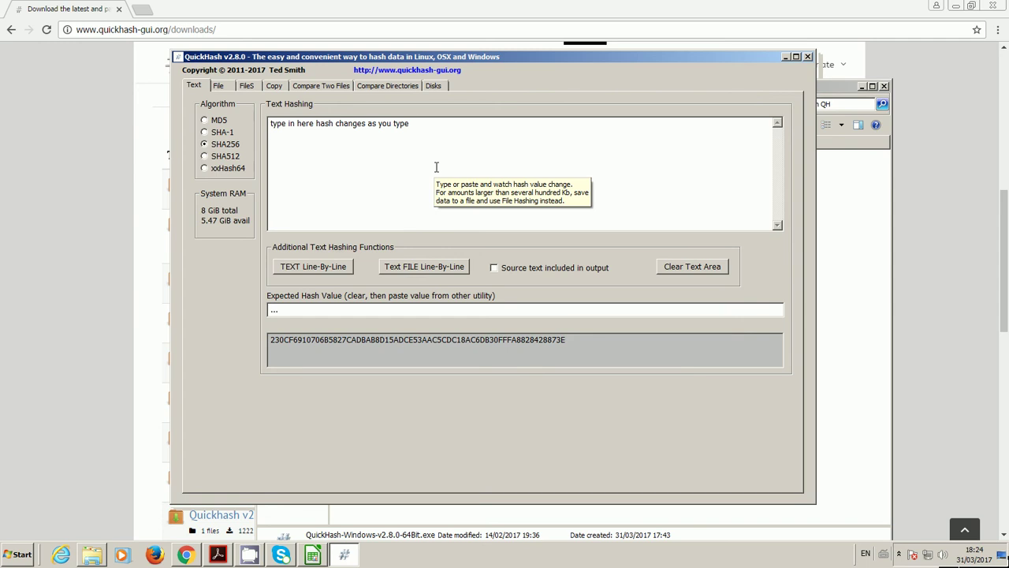
Hash the single file NSRLStripper.exe from C:\Temp\SampleData with SHA-1.
left_click(220, 86)
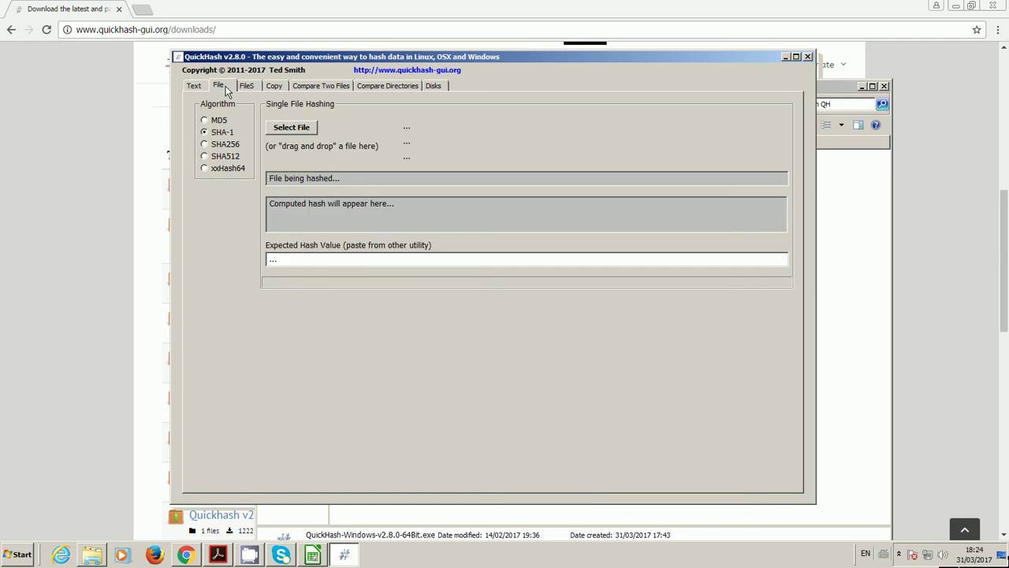
left_click(296, 131)
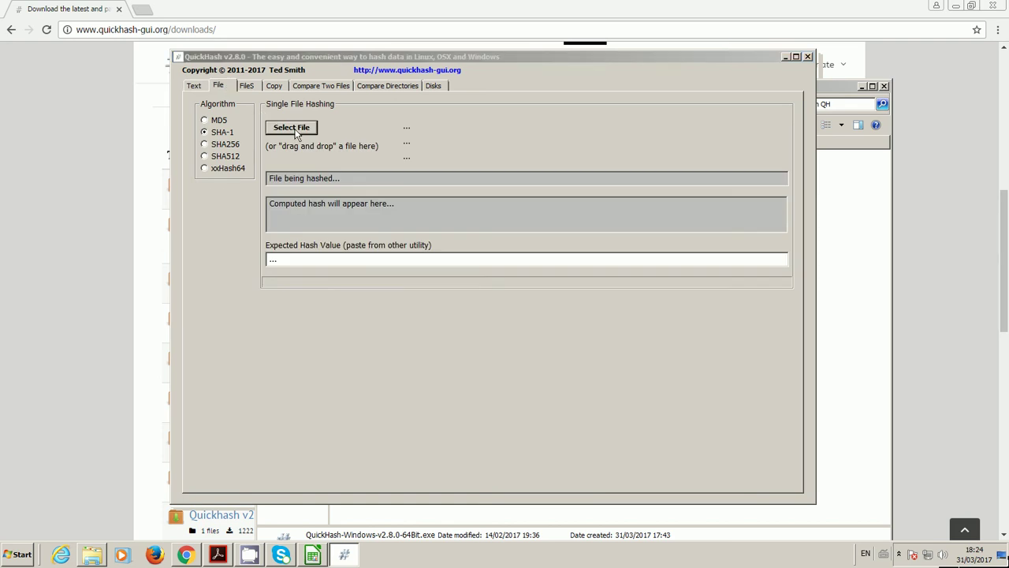
left_click(340, 91)
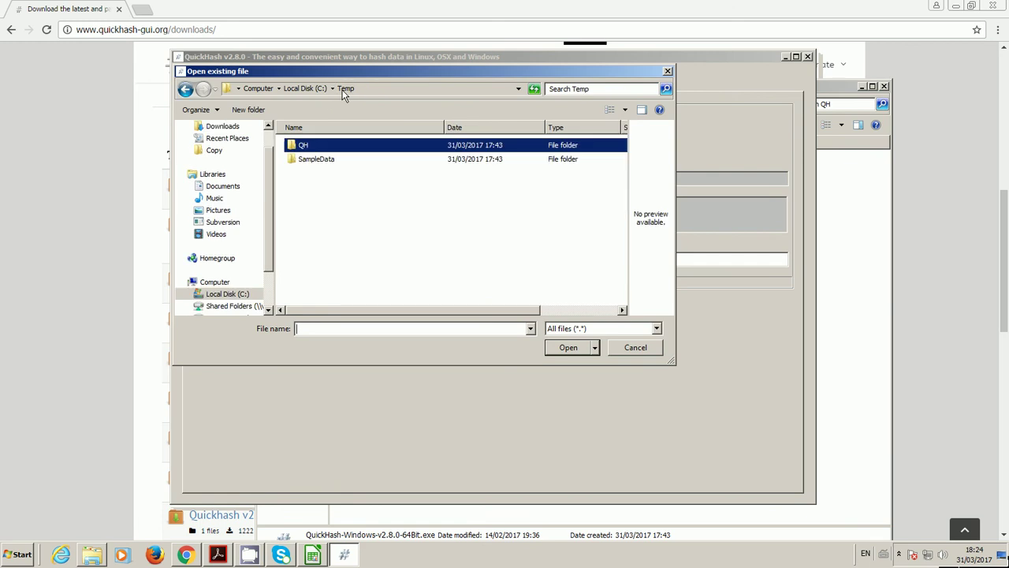
double_click(323, 159)
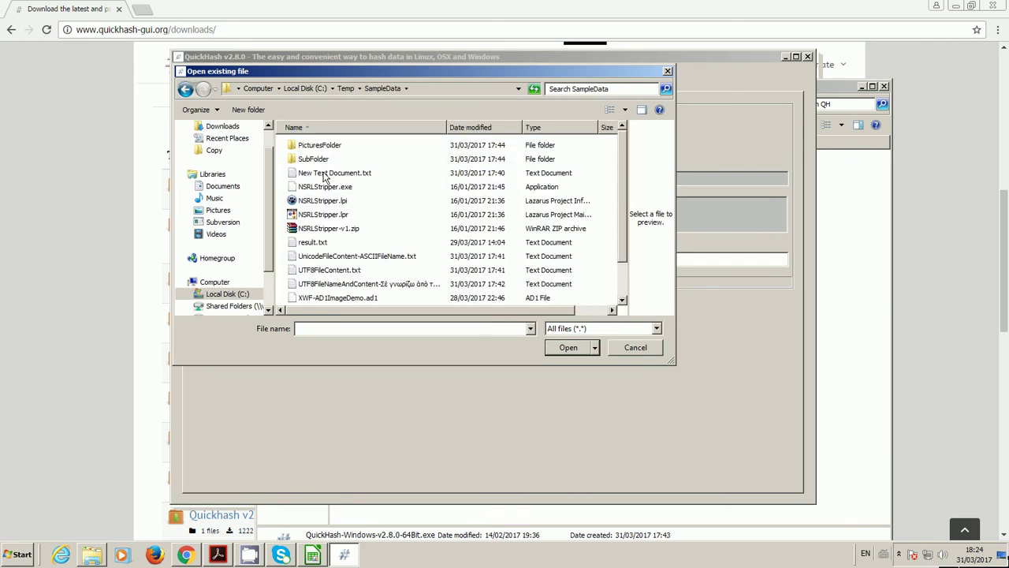
double_click(324, 186)
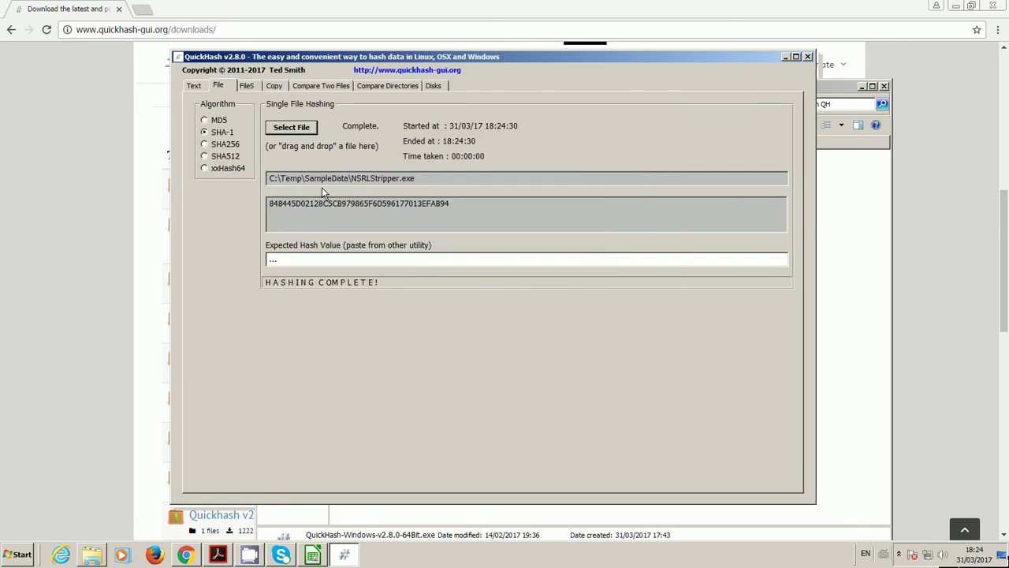
Rehash NSRLStripper.exe with SHA256 and SHA512, and finish with SHA256 as the selected algorithm.
left_click(209, 146)
left_click(213, 159)
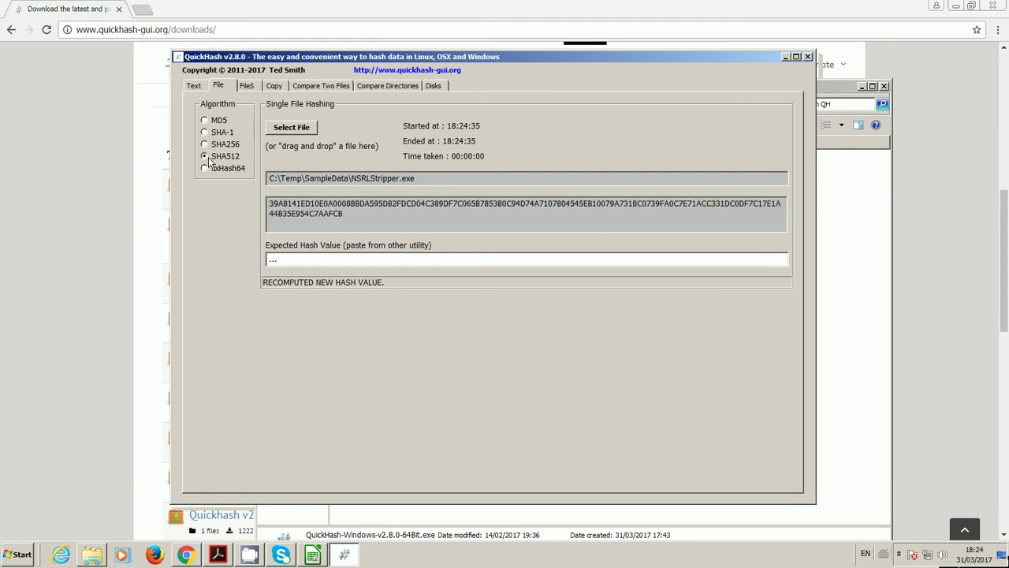
left_click(216, 150)
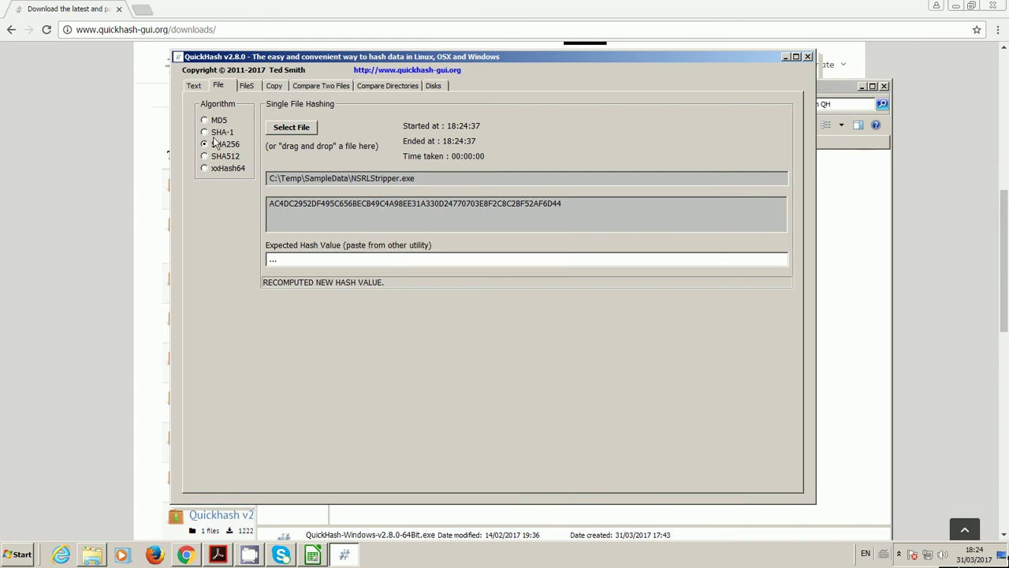
Hash result.txt with SHA256 by dropping it from a Windows Explorer window on C:\Temp\SampleData into the single-file hashing area.
left_click_drag(446, 56, 465, 67)
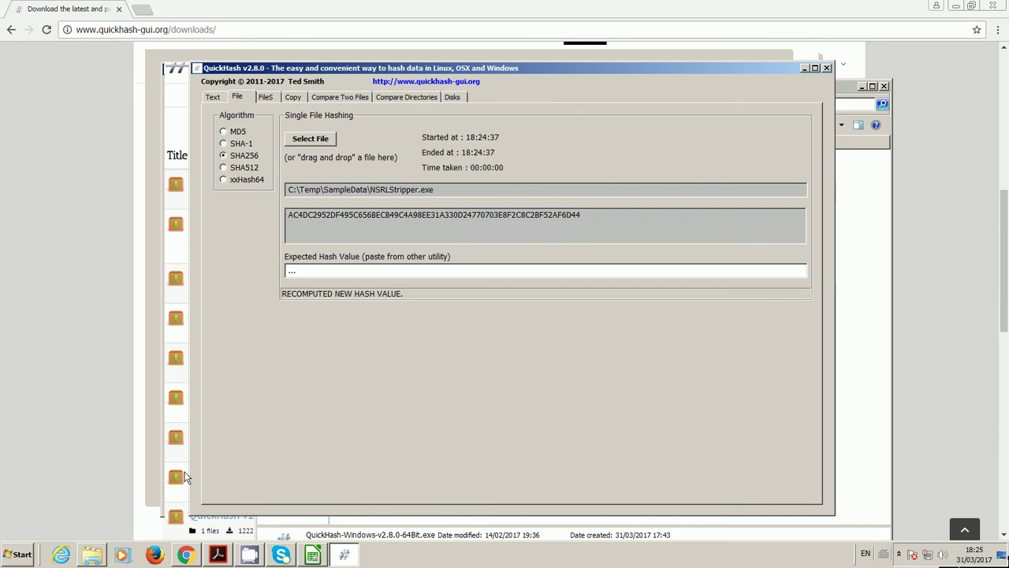
left_click(99, 555)
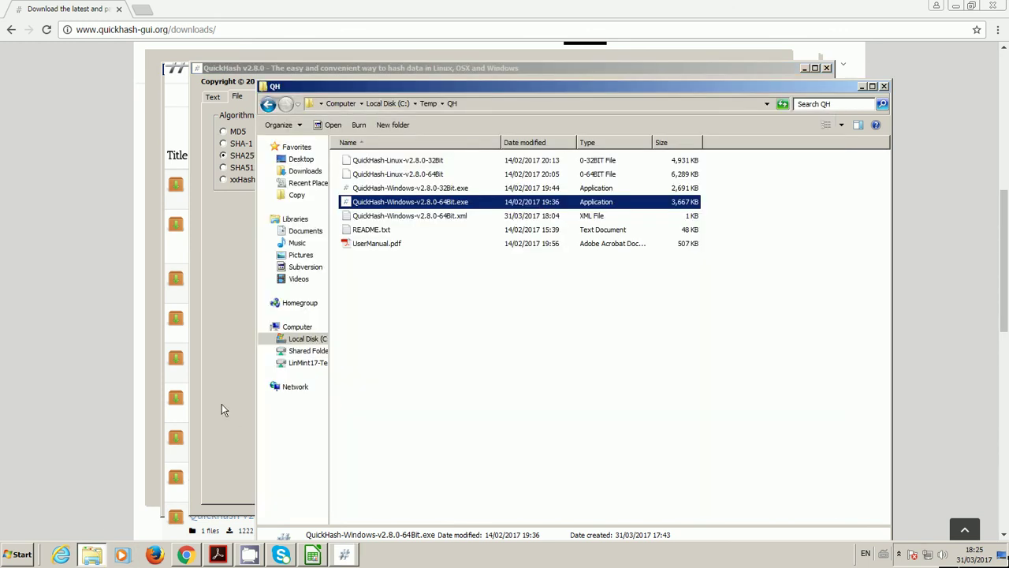
left_click(428, 103)
left_click(383, 162)
double_click(384, 168)
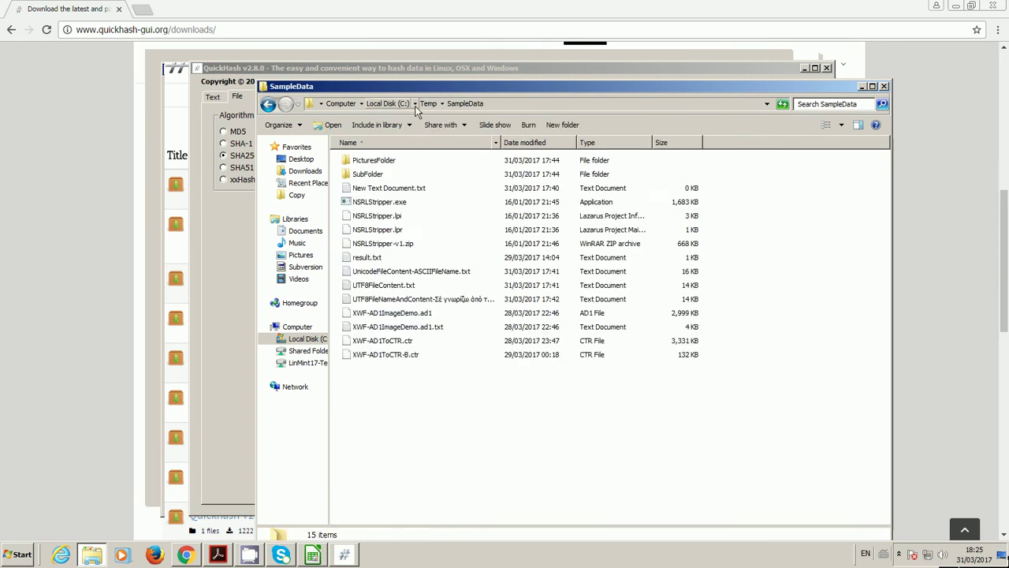
left_click_drag(435, 86, 629, 58)
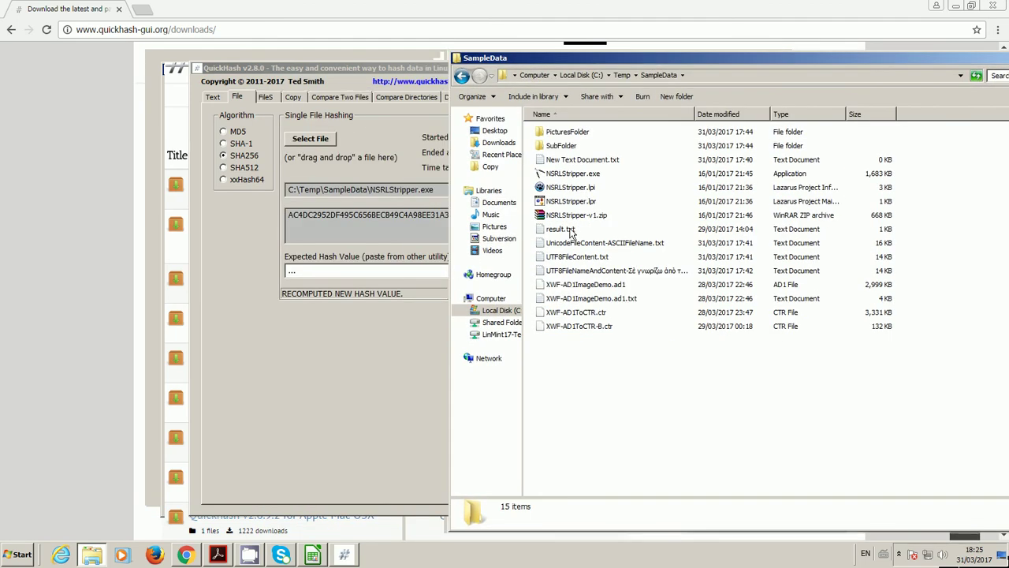
left_click_drag(573, 230, 393, 238)
left_click(377, 230)
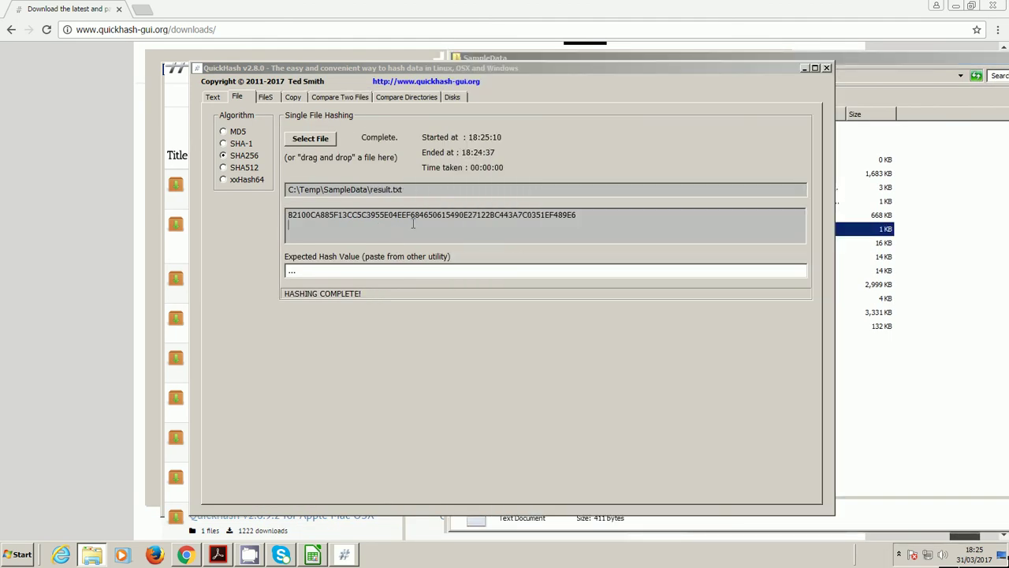
Switch to multiple-file hashing and try the hidden-folders and file-type filter options, leaving both off.
left_click(265, 97)
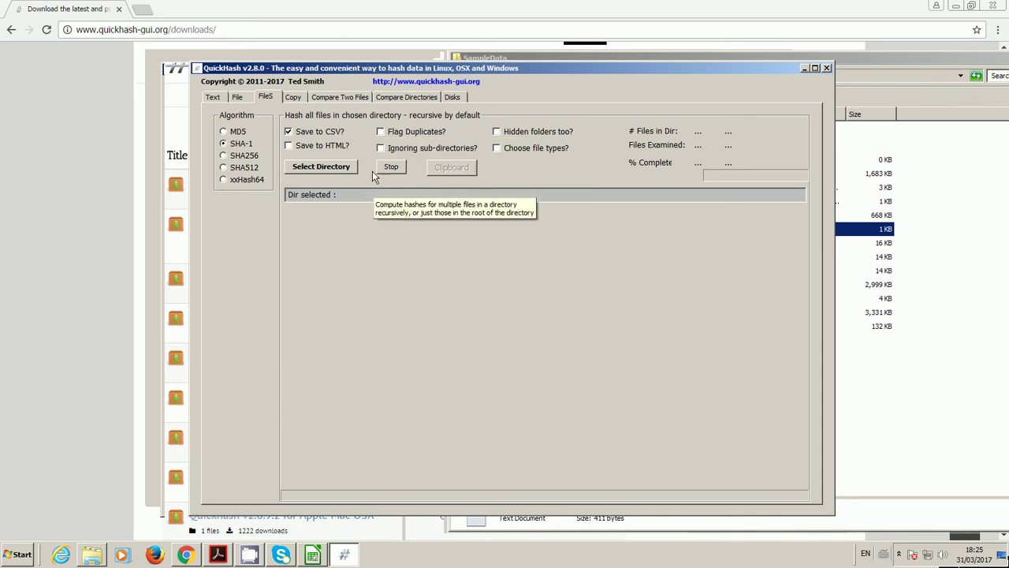
left_click(539, 133)
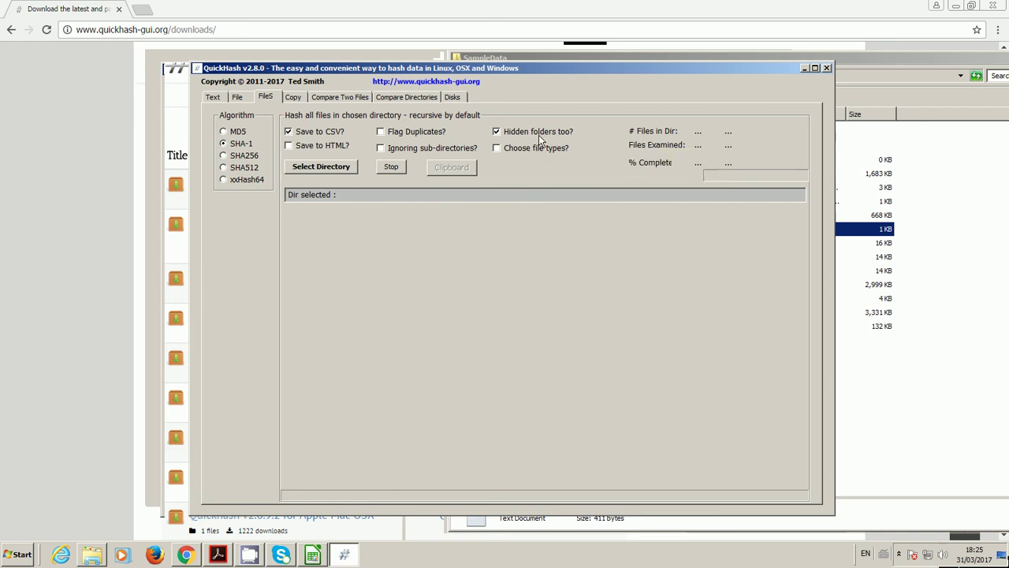
mouse_move(539, 136)
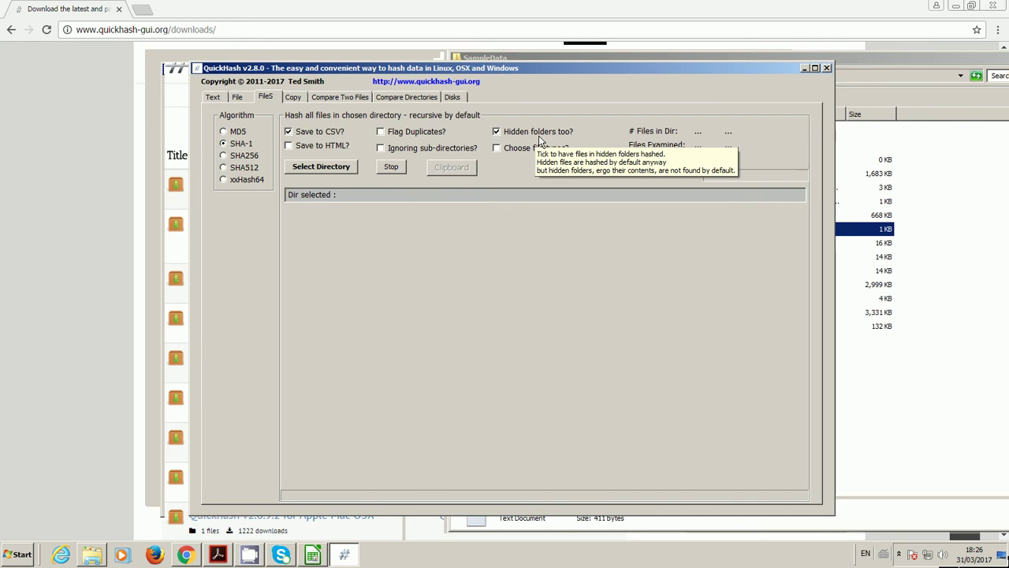
left_click(497, 148)
left_click(498, 132)
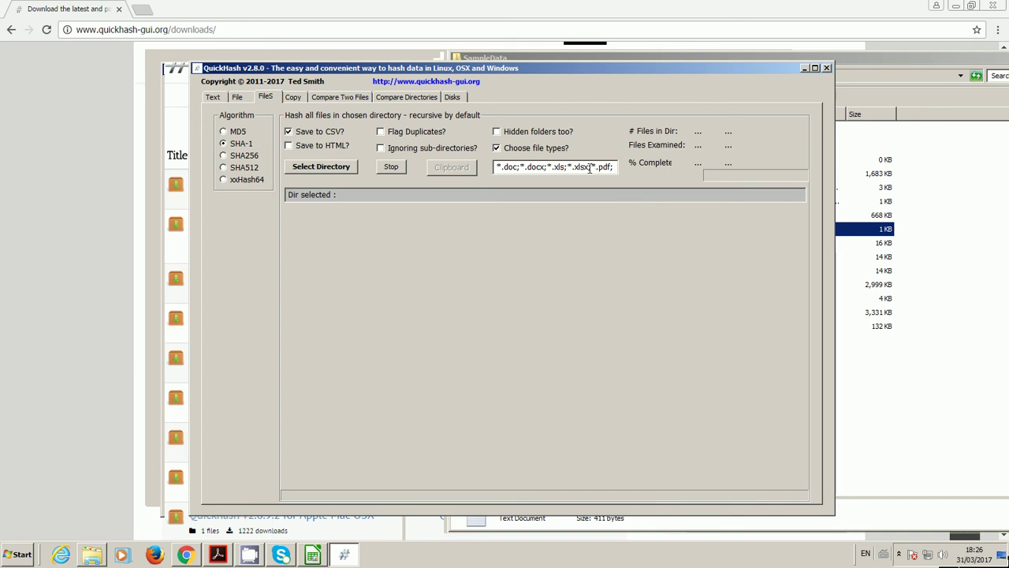
mouse_move(589, 167)
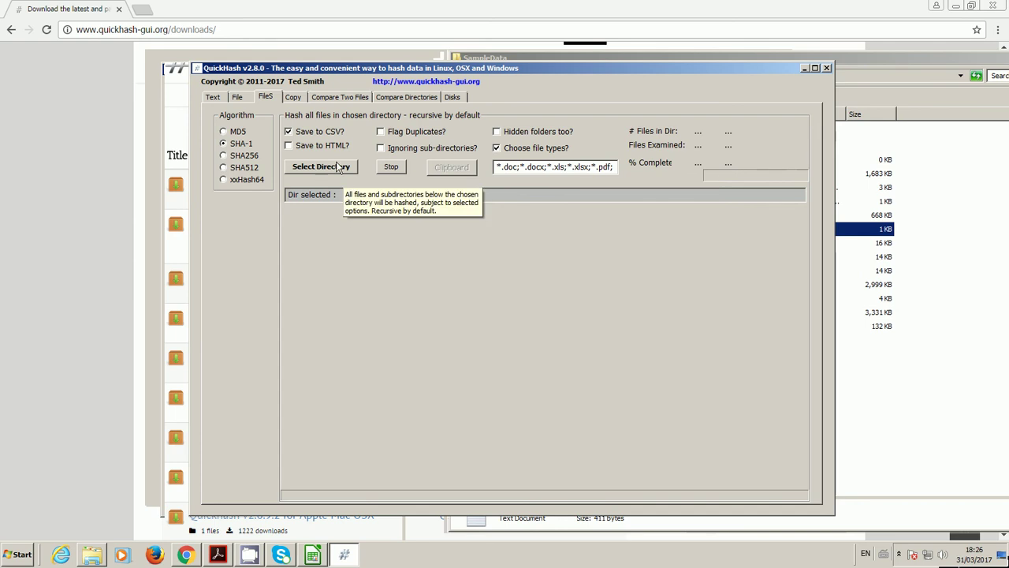
left_click(496, 147)
Choose C:\Temp\SampleData as the directory and hash all its files recursively with SHA-1.
left_click(335, 167)
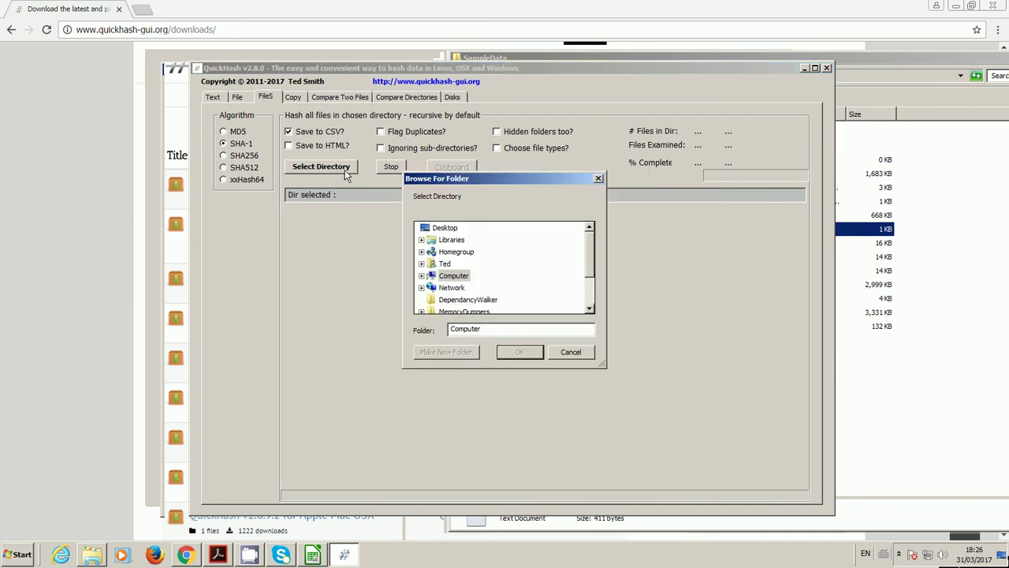
left_click(421, 275)
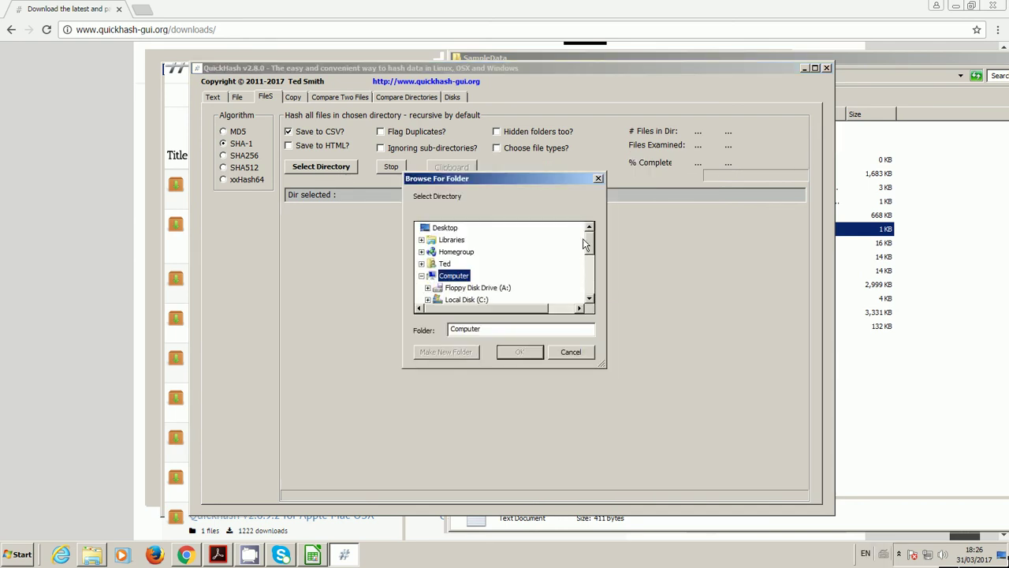
scroll(590, 246, "down", 2)
left_click(427, 253)
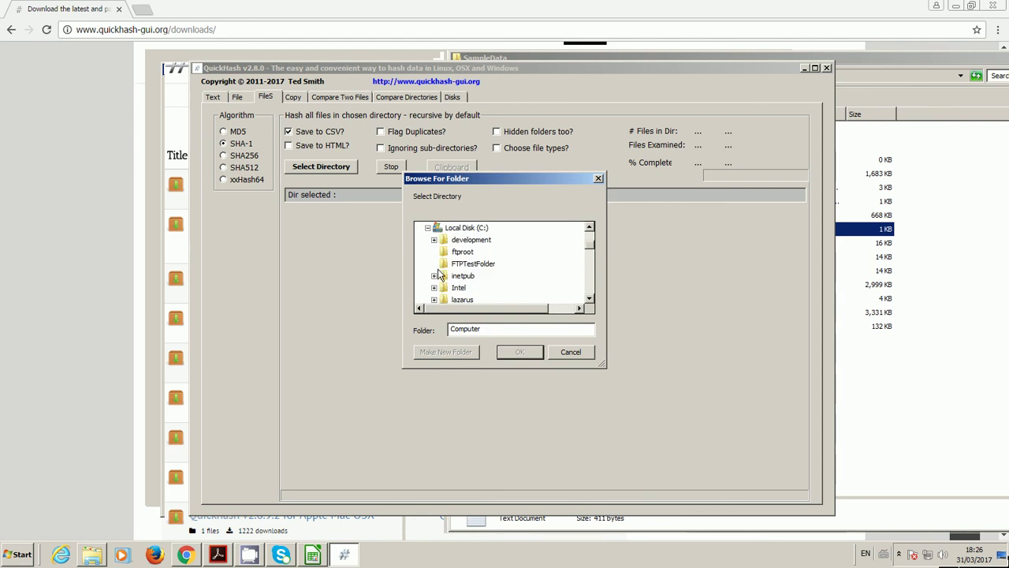
left_click_drag(592, 249, 593, 281)
left_click(588, 227)
left_click(589, 228)
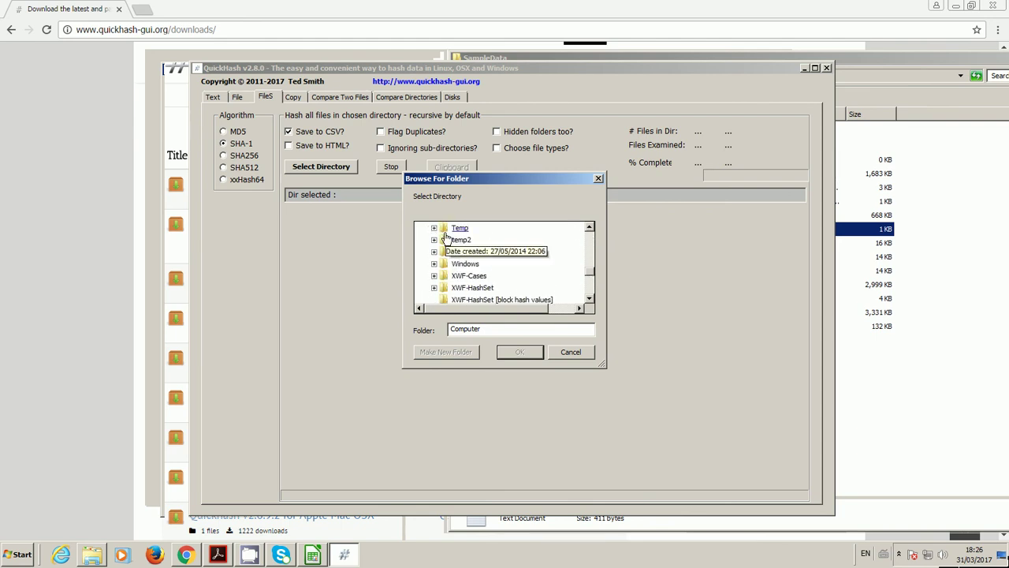
left_click(434, 228)
double_click(473, 251)
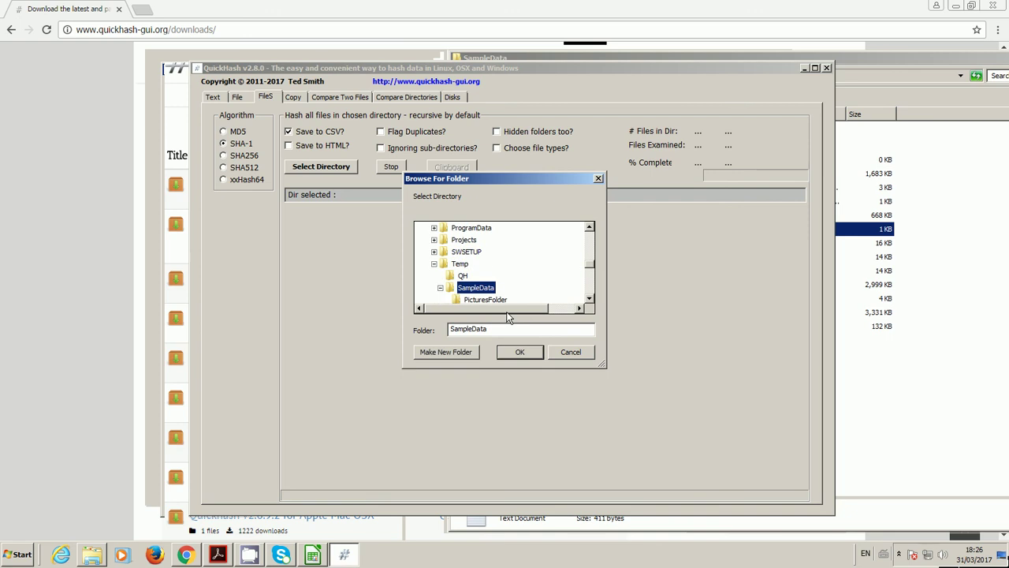
left_click(591, 299)
left_click(590, 300)
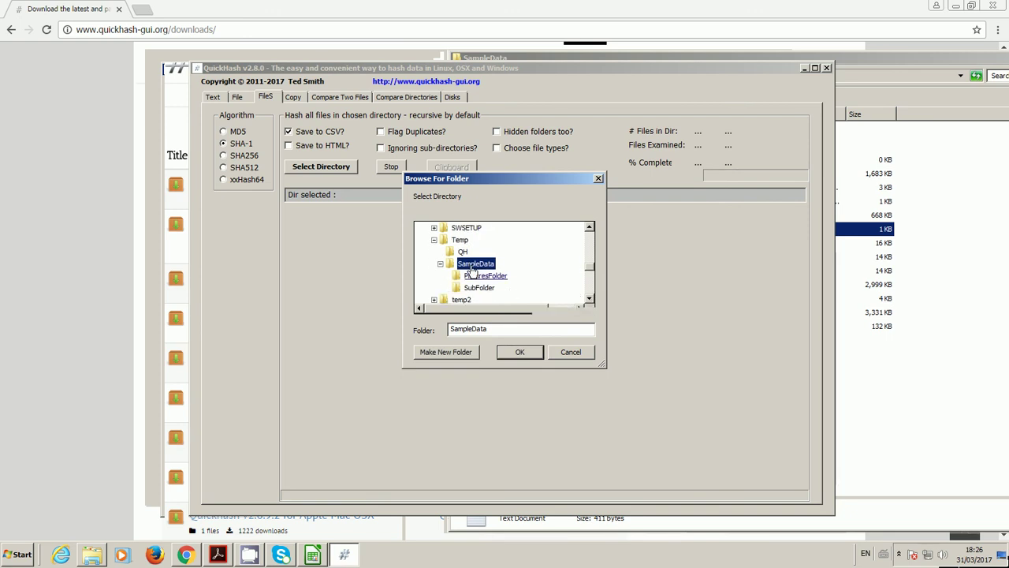
left_click(518, 353)
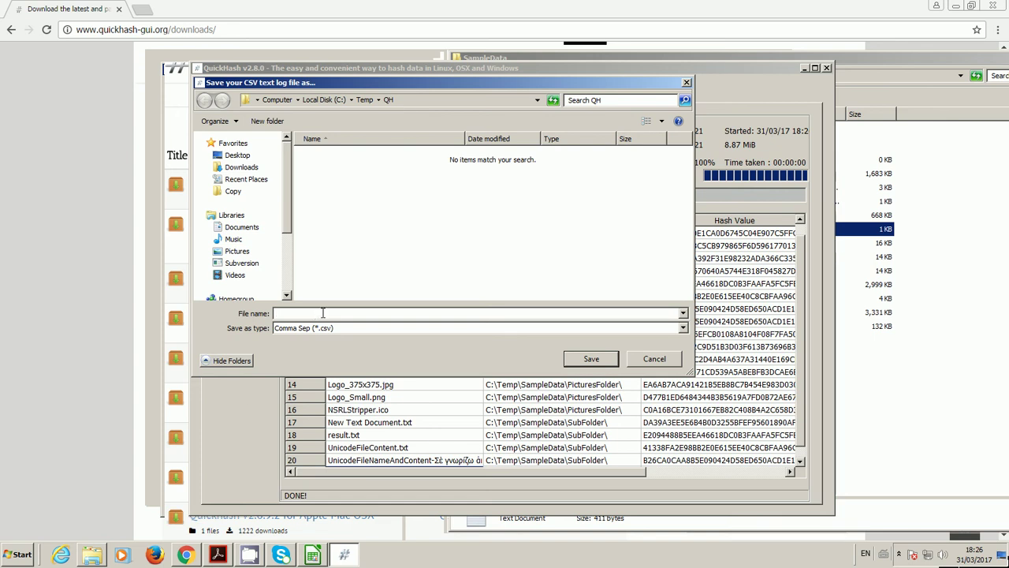
Save the CSV log as result1 in the QH folder and widen the File Name column of the results grid.
type("result1")
key("Return")
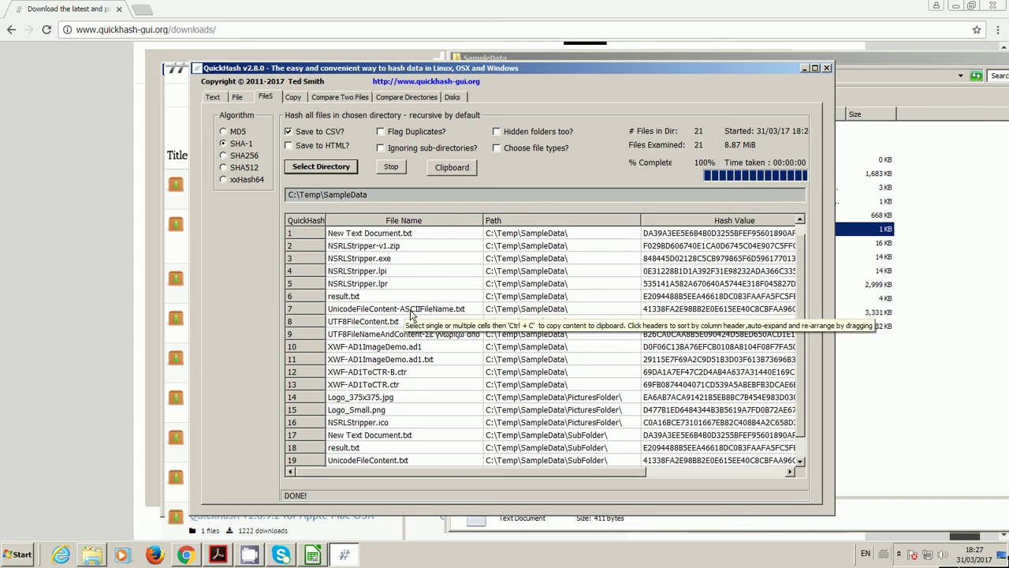
left_click(430, 337)
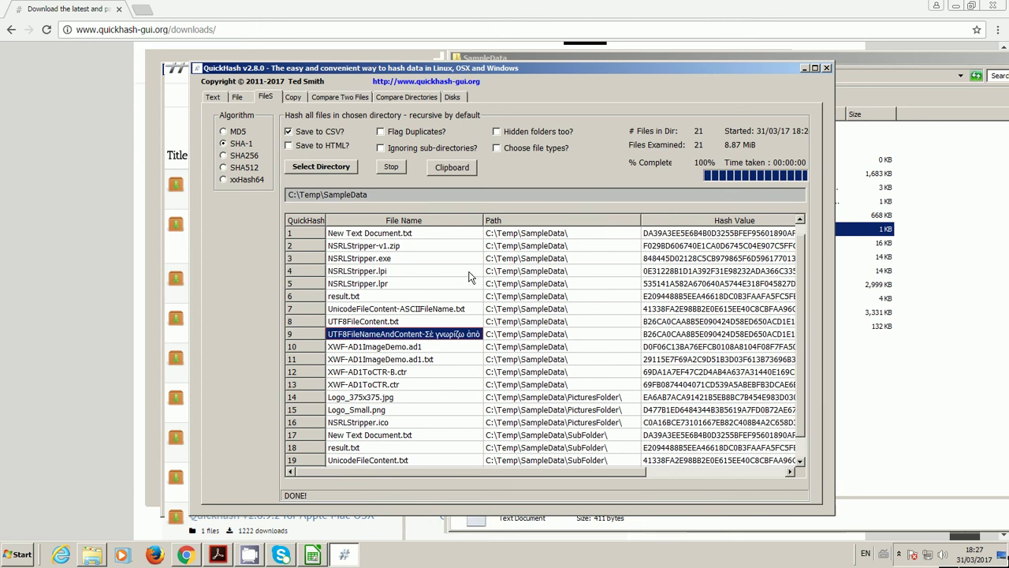
left_click_drag(483, 221, 508, 223)
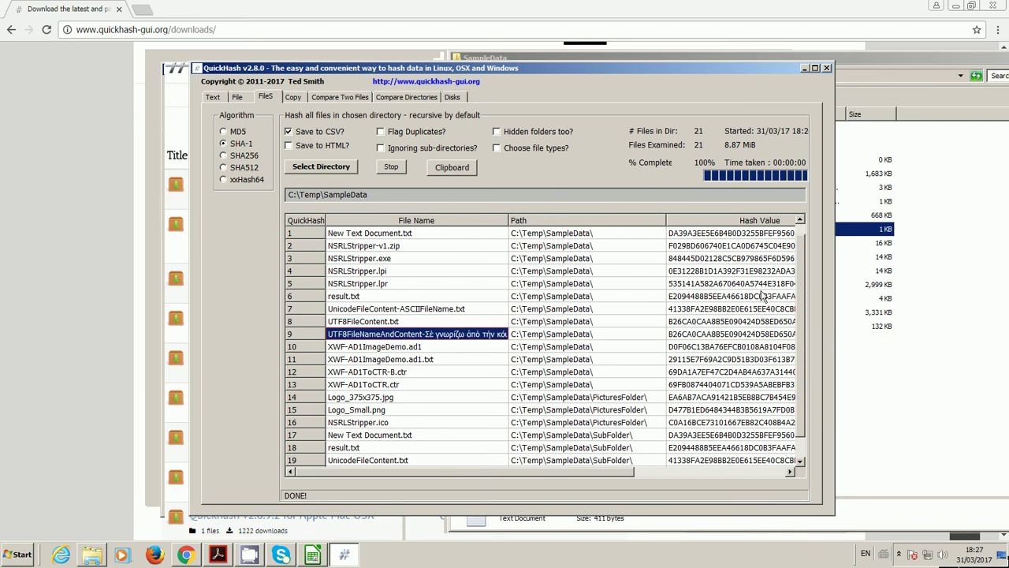
Copy the hash results to the clipboard, paste them into a new Notepad++ document to check them, and close Notepad++.
left_click(461, 167)
left_click(506, 312)
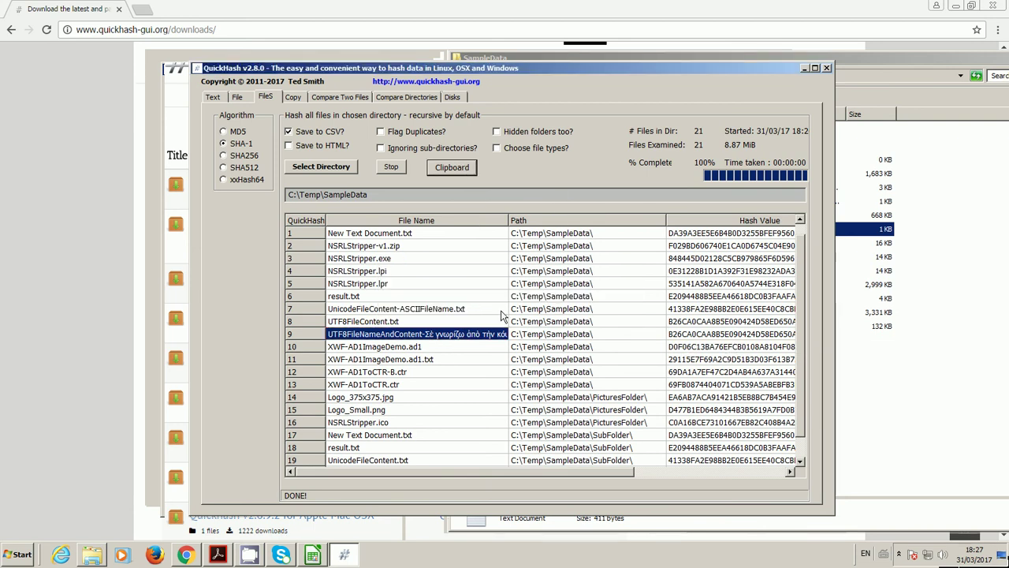
left_click(16, 555)
left_click(46, 412)
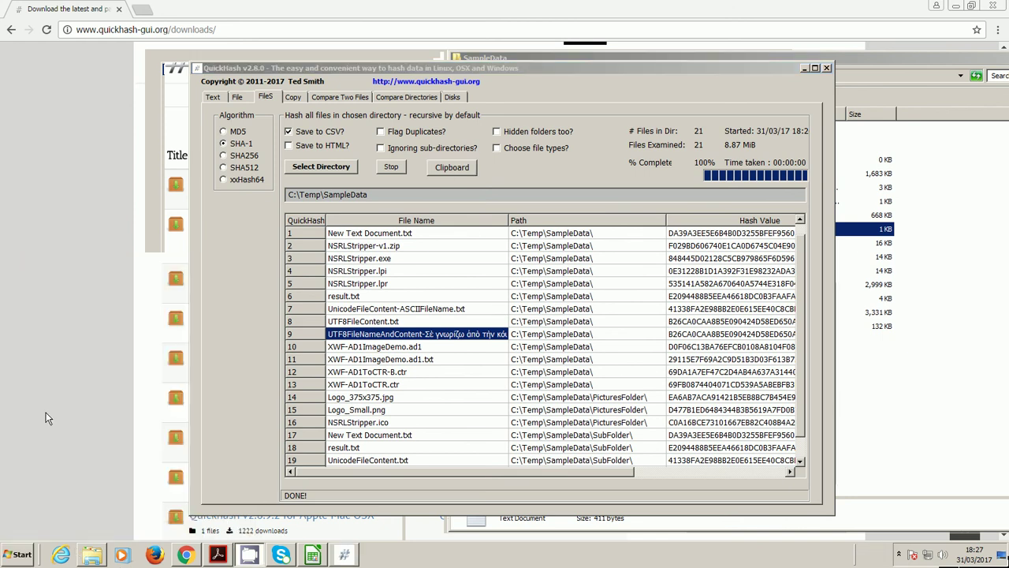
key("ctrl+v")
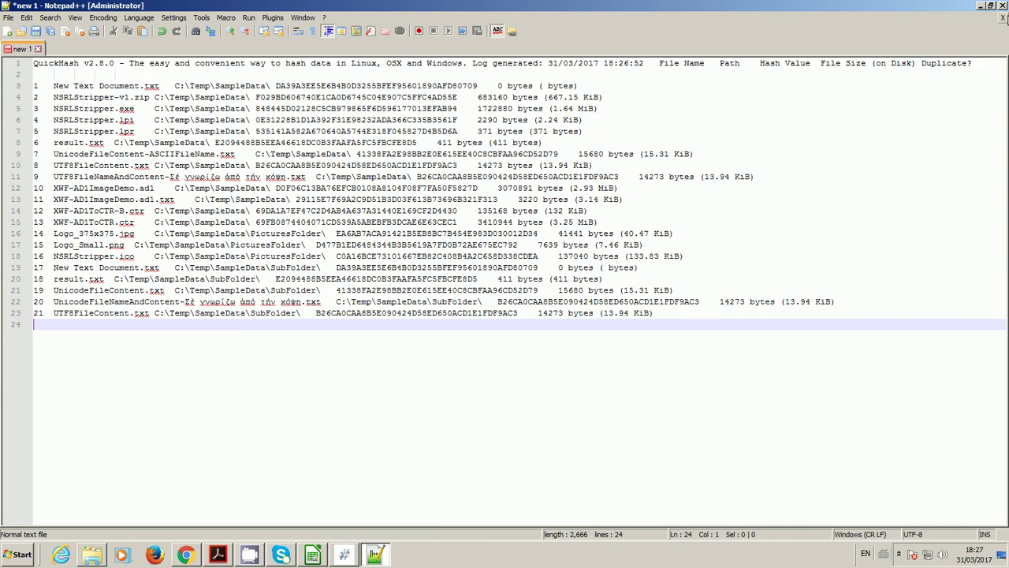
left_click(1003, 6)
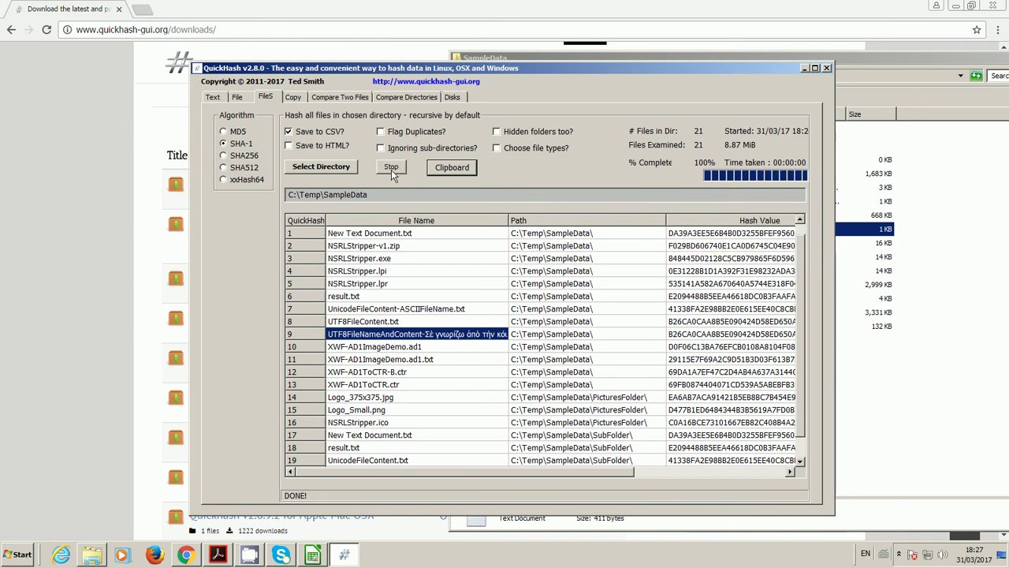
Hash and copy the C:\Temp\SampleData folder to C:\temp2 with SHA-1 and CSV results enabled.
left_click(295, 98)
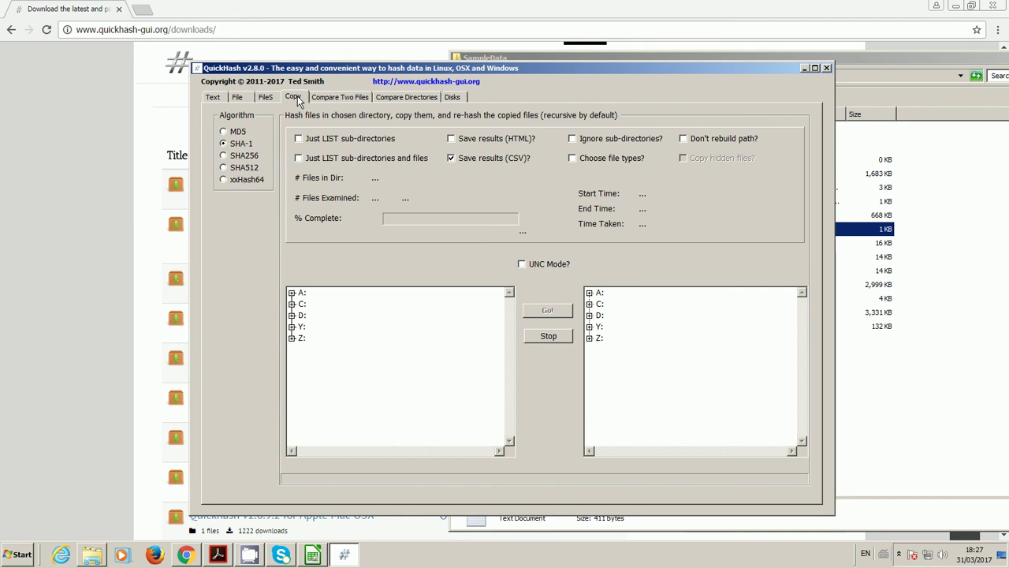
left_click(291, 304)
left_click_drag(512, 310, 507, 368)
left_click(301, 406)
left_click(338, 429)
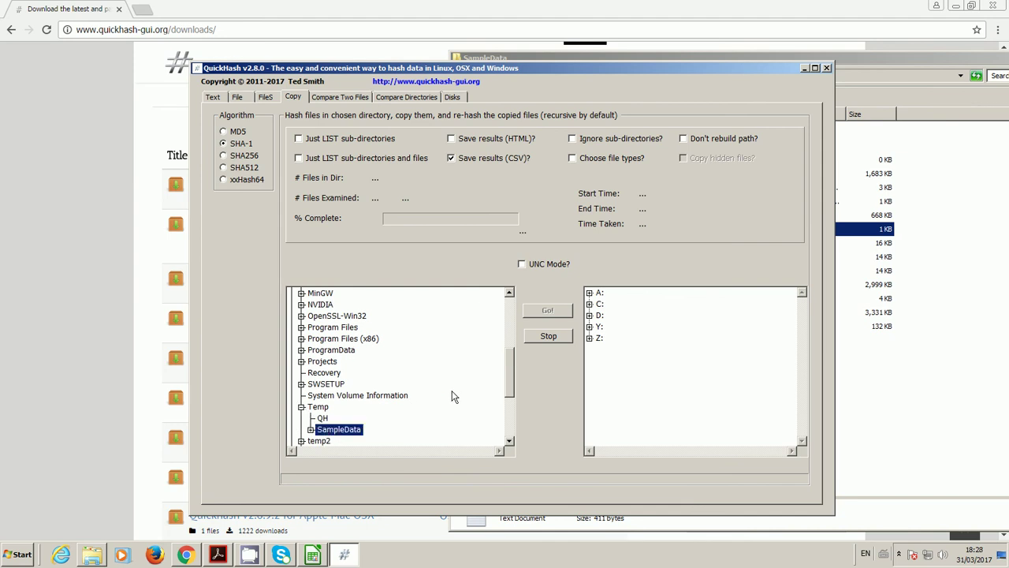
left_click(589, 304)
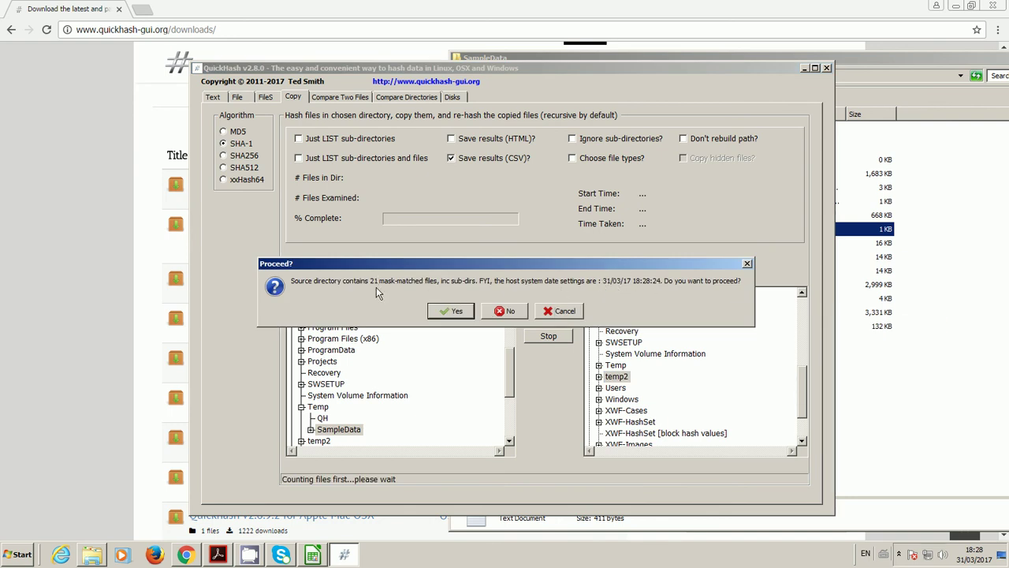
left_click(446, 314)
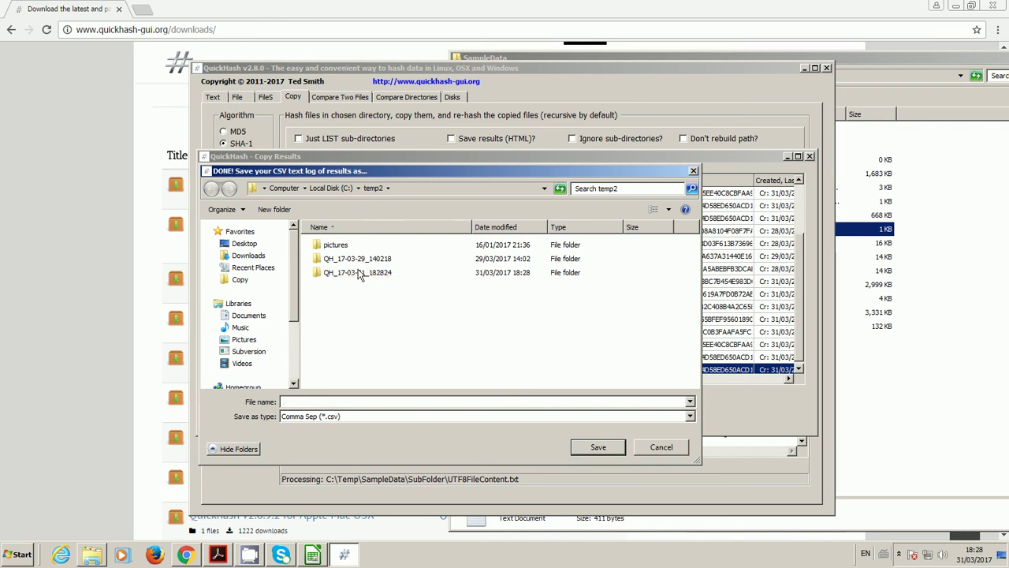
Save the CSV log of the copy results as result2 in the temp2 folder and dismiss the copy summary.
type("ult2")
left_click(590, 450)
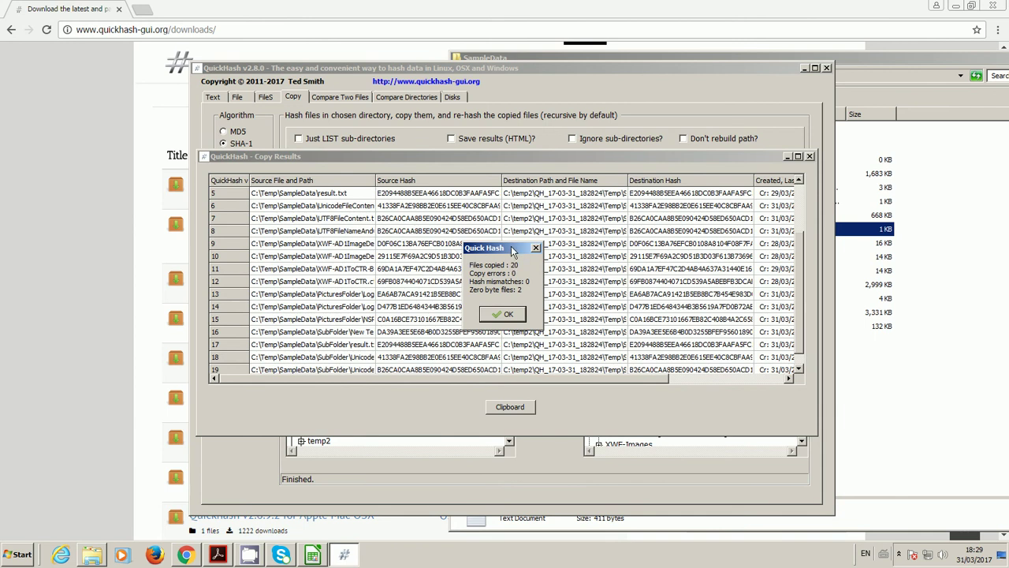
left_click_drag(514, 252, 530, 245)
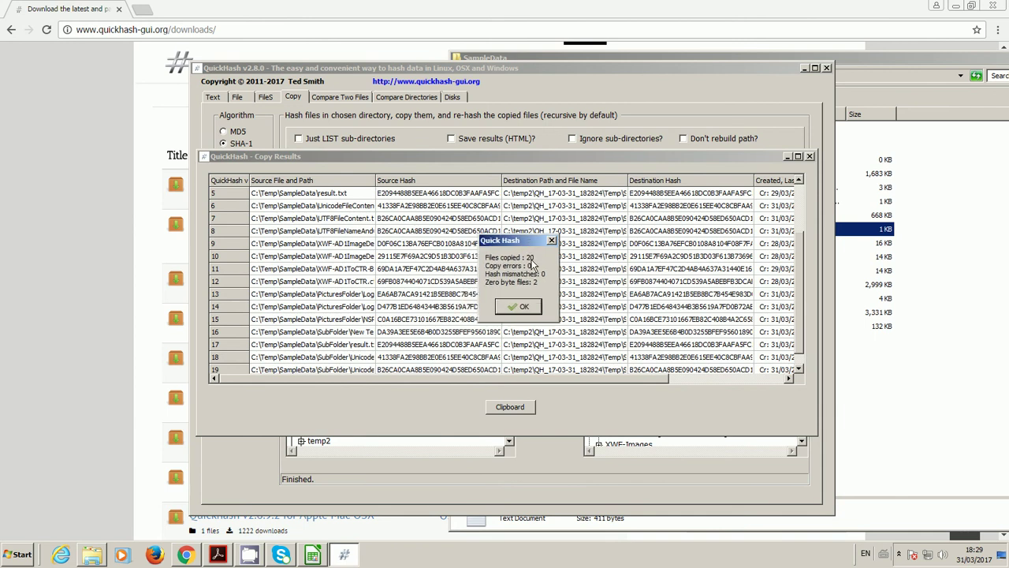
left_click(525, 308)
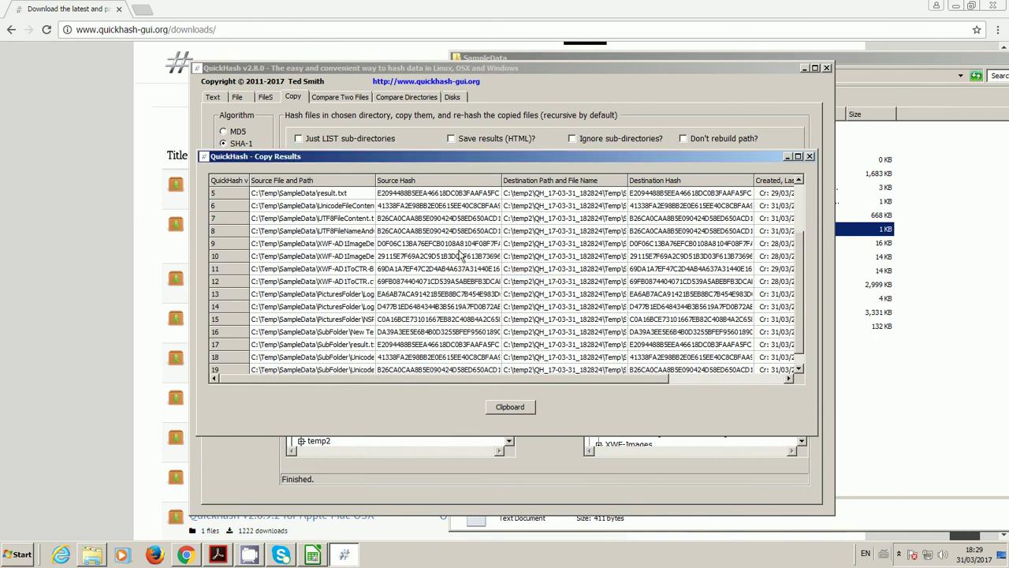
Copy the copy results to the clipboard and paste them into an additional new document in Notepad++.
left_click(528, 408)
left_click(509, 312)
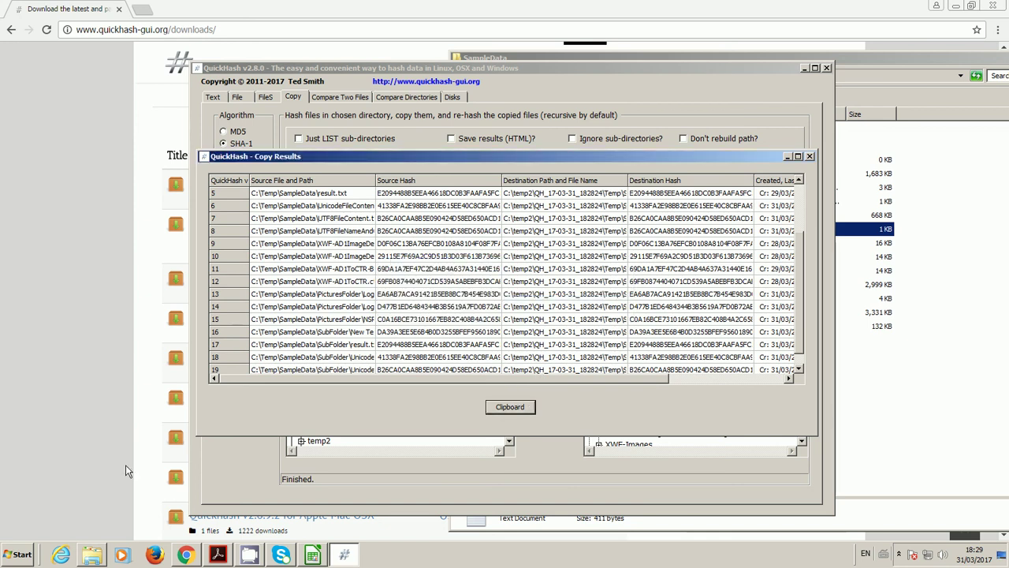
left_click(11, 558)
left_click(56, 412)
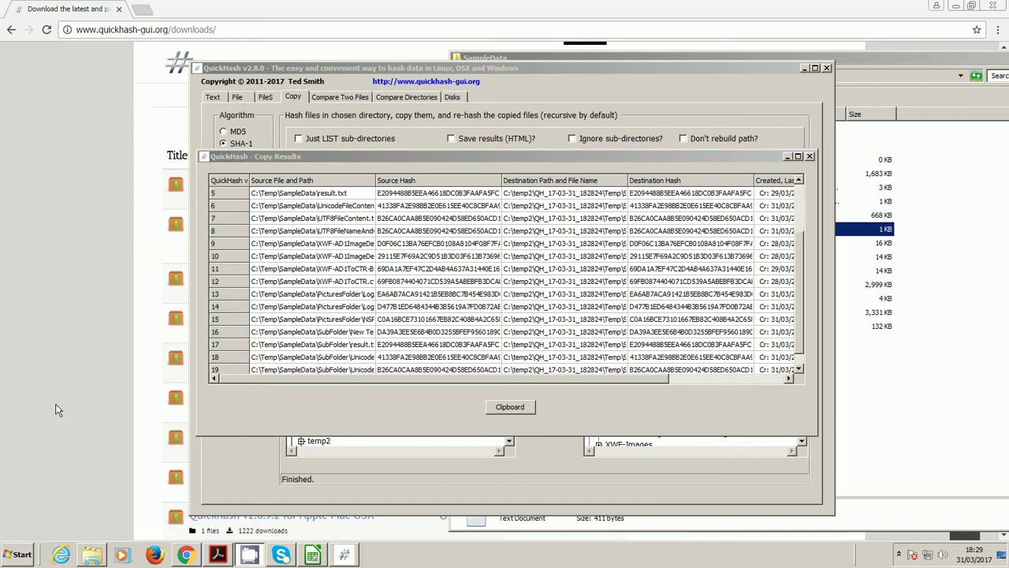
key("ctrl+v")
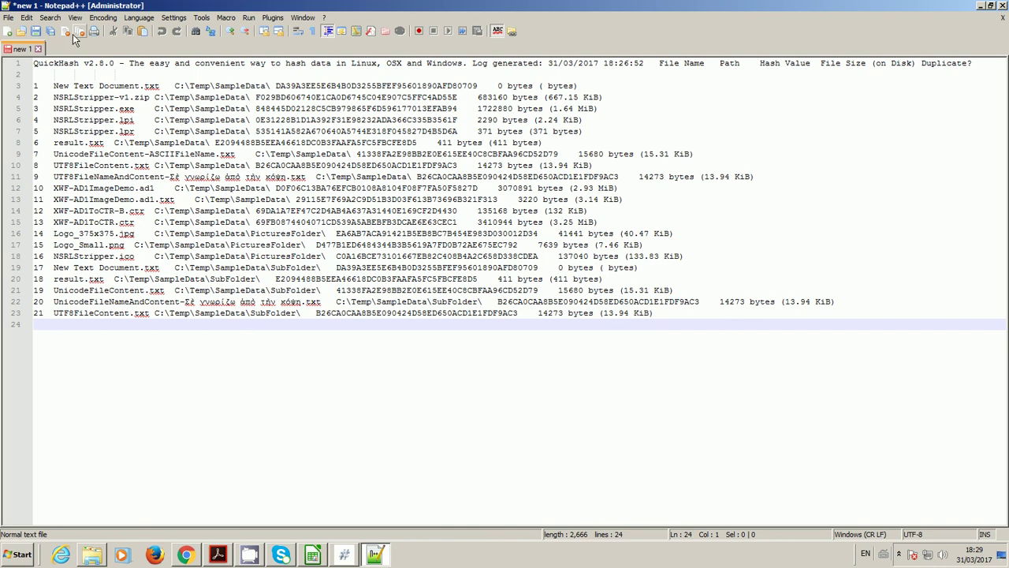
left_click(7, 32)
key("ctrl+v")
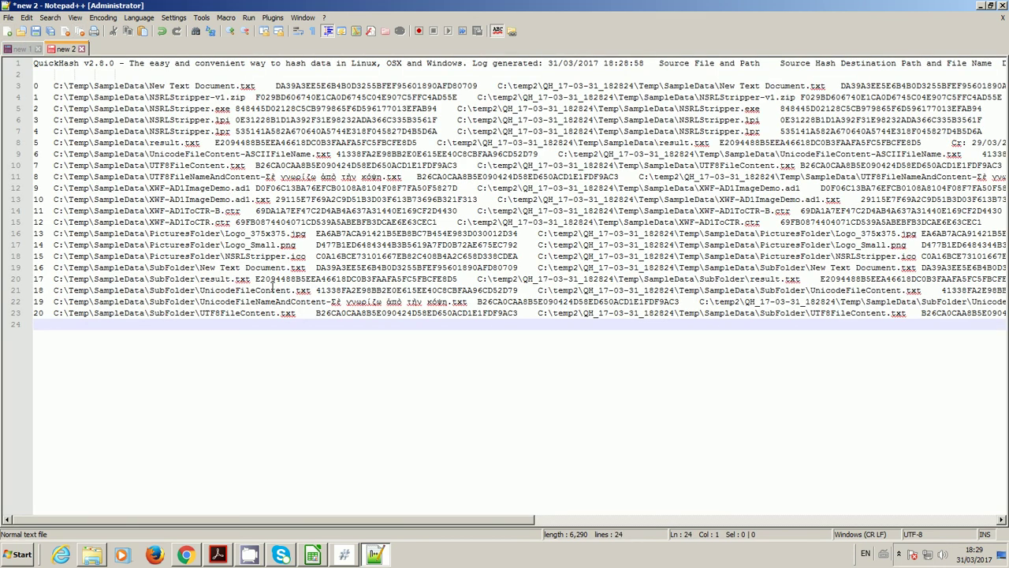
Check the source and destination paths and hashes of Logo_Small.png in the pasted results, and close Notepad++ and the copy results window.
left_click_drag(298, 245, 127, 241)
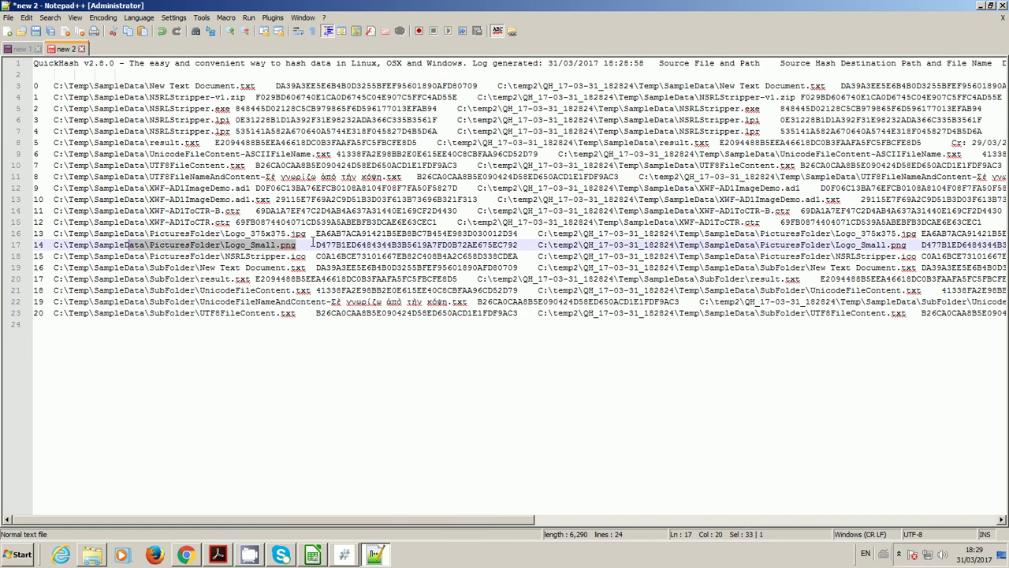
left_click_drag(316, 245, 959, 247)
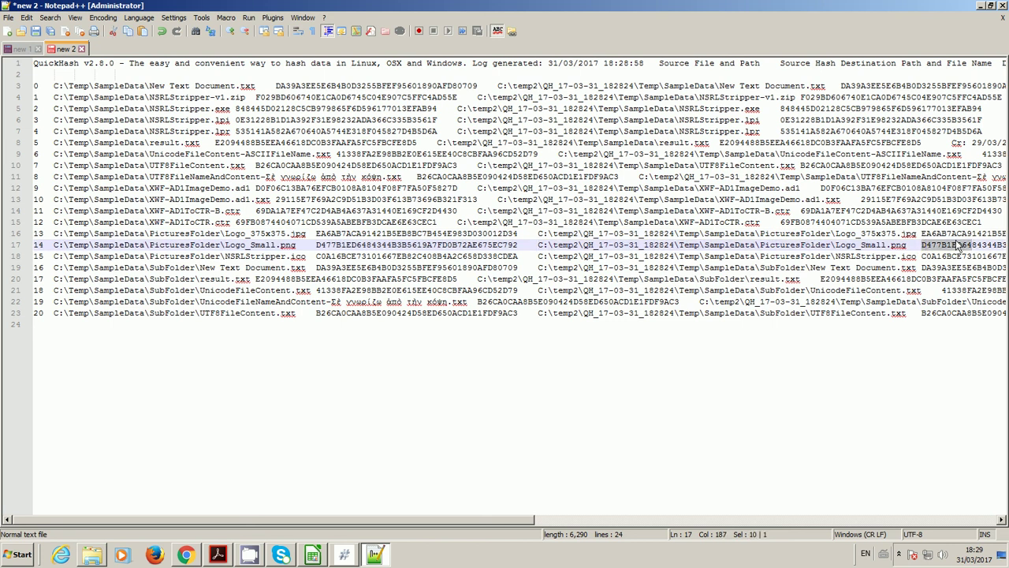
left_click(1002, 7)
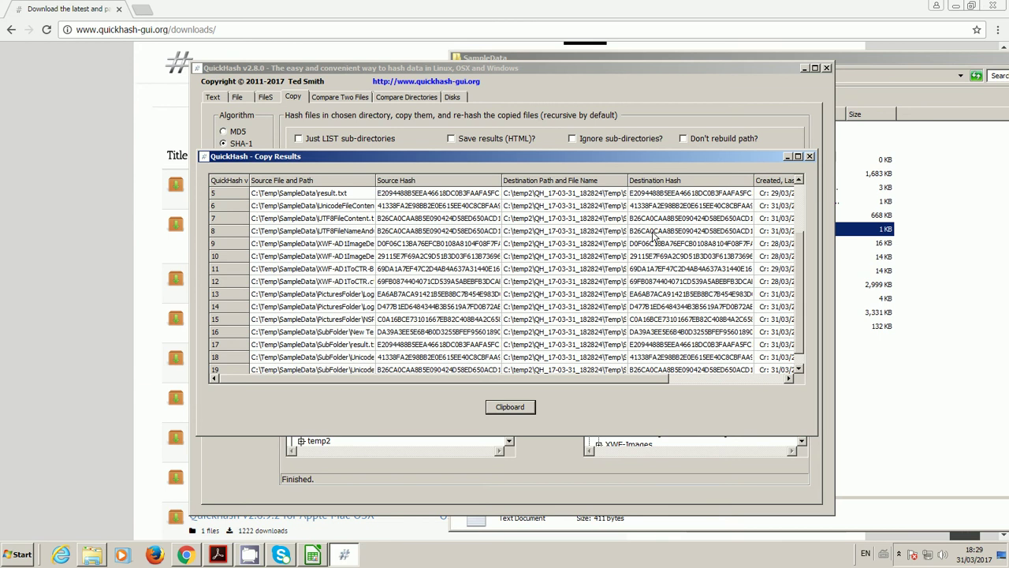
left_click(809, 157)
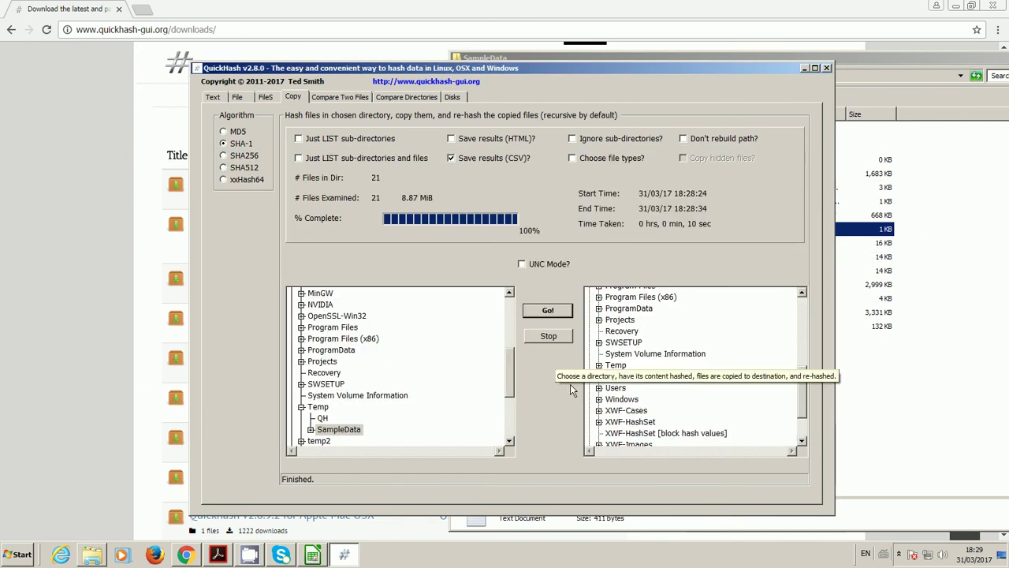
Enable UNC mode for the copy operation, and view the two-file and directory comparison pages.
left_click(522, 265)
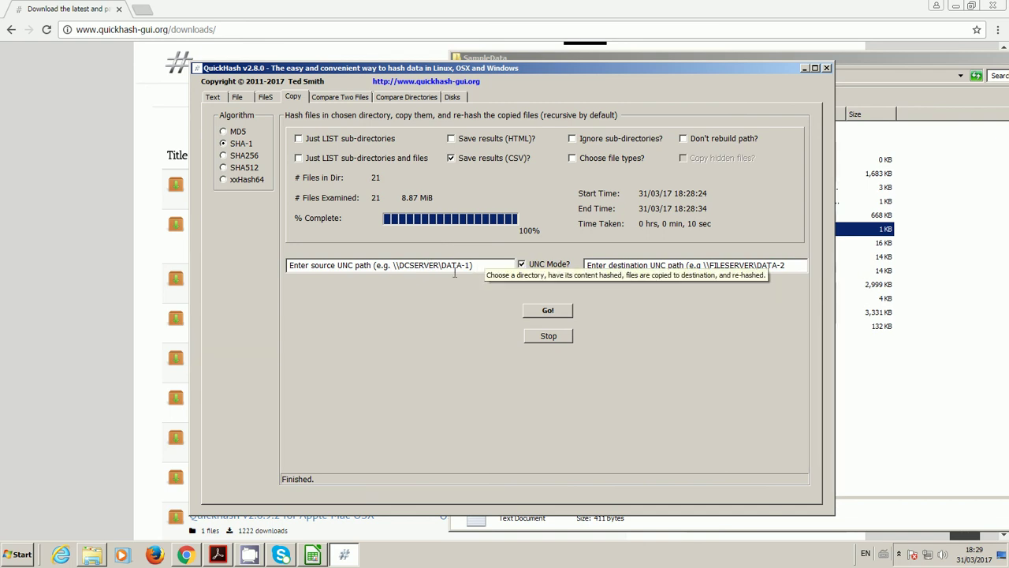
left_click(335, 98)
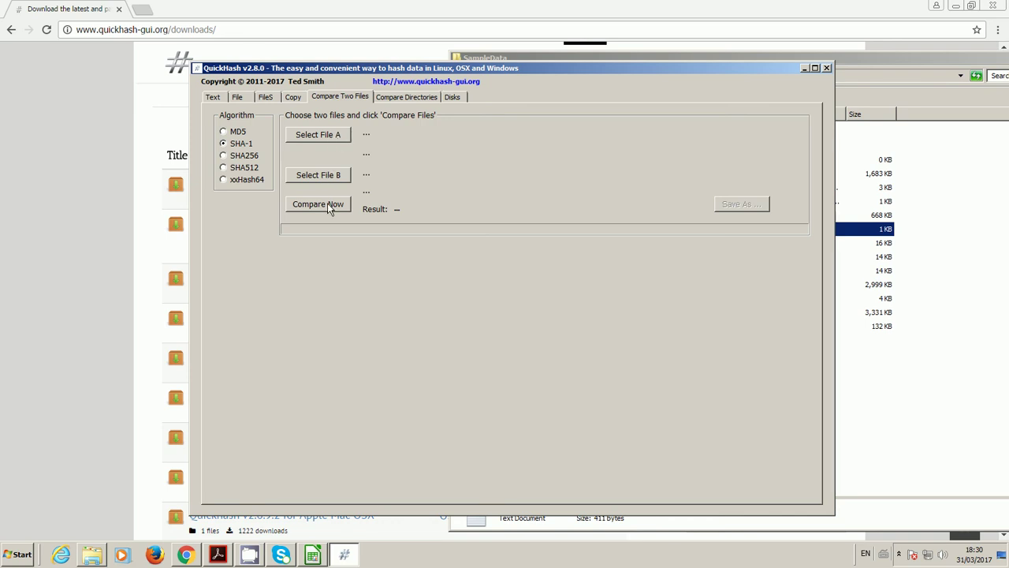
left_click(408, 95)
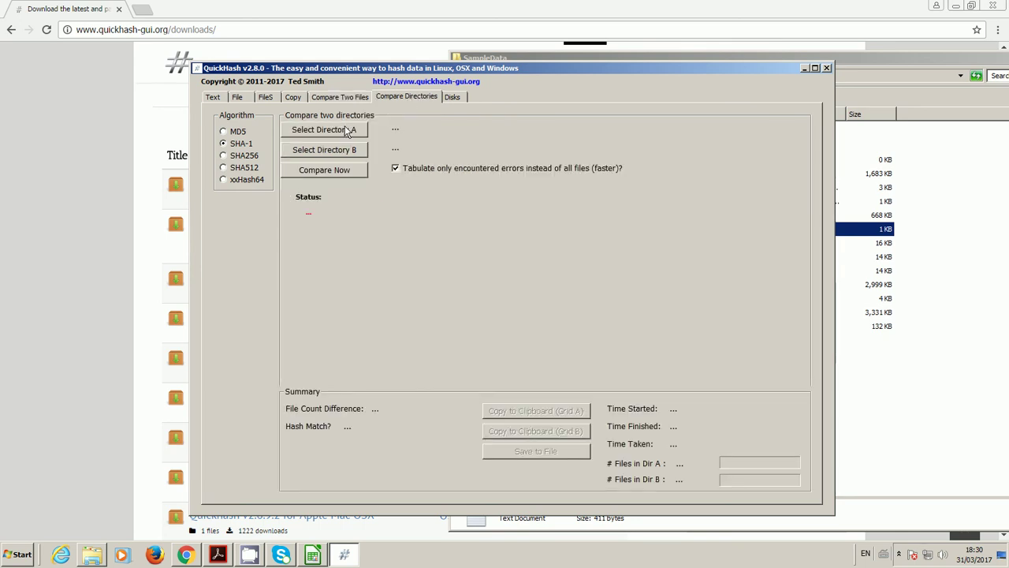
Switch to Windows Explorer and duplicate the SampleData folder within C:\Temp.
left_click(93, 554)
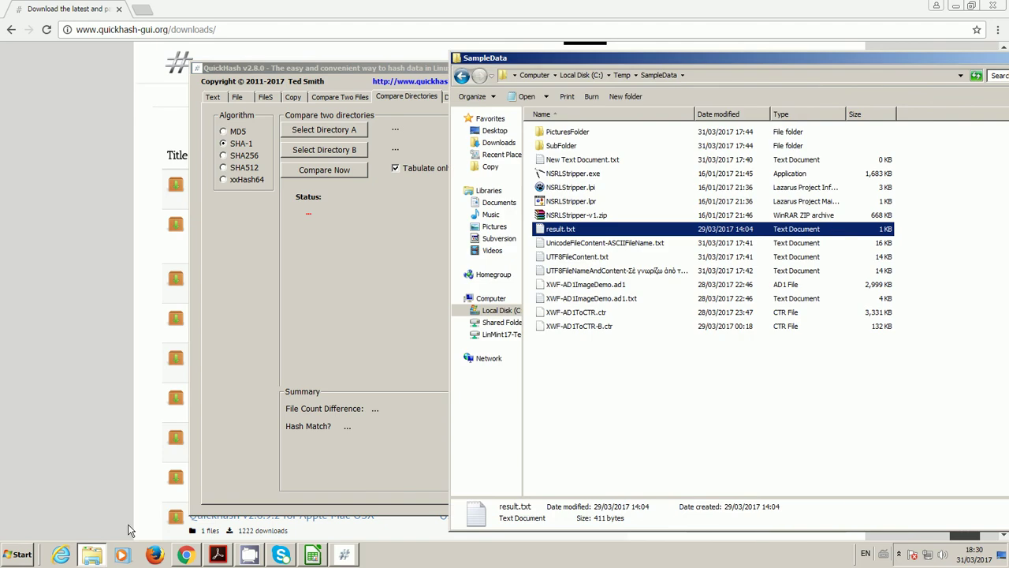
left_click(621, 75)
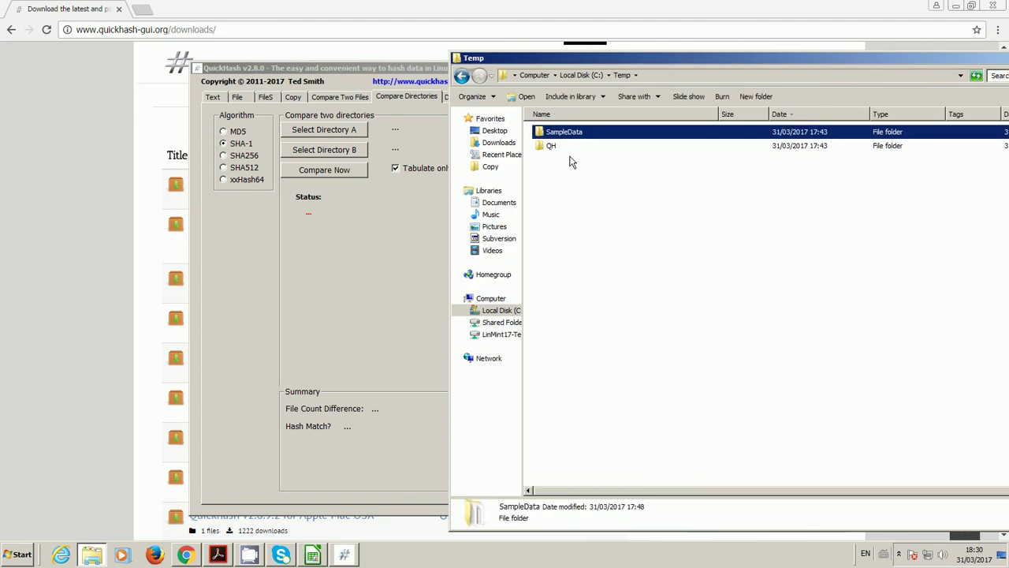
key("ctrl+c")
key("ctrl+v")
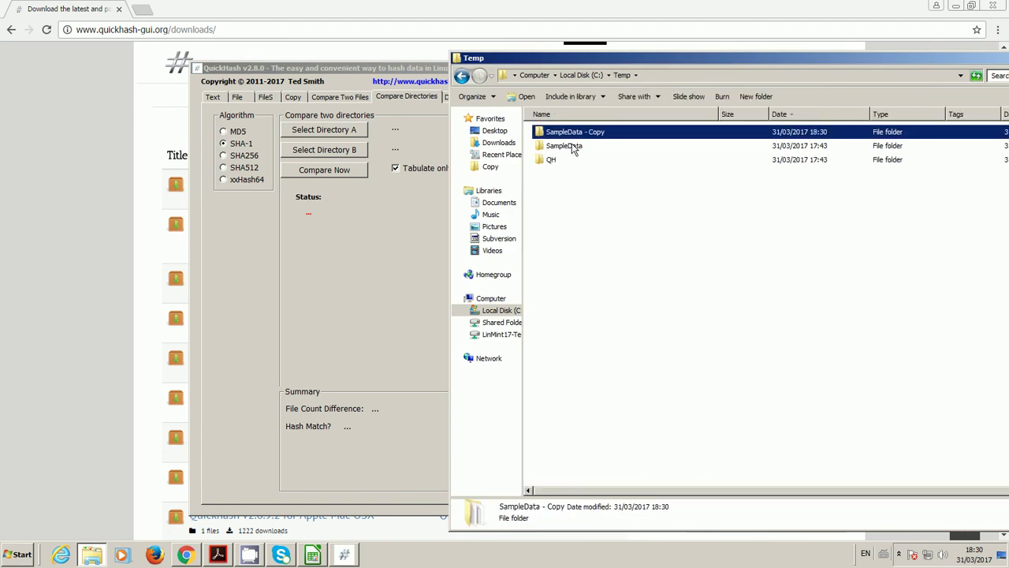
Set directory A of the QuickHash directory comparison to C:\Temp\SampleData.
left_click(364, 131)
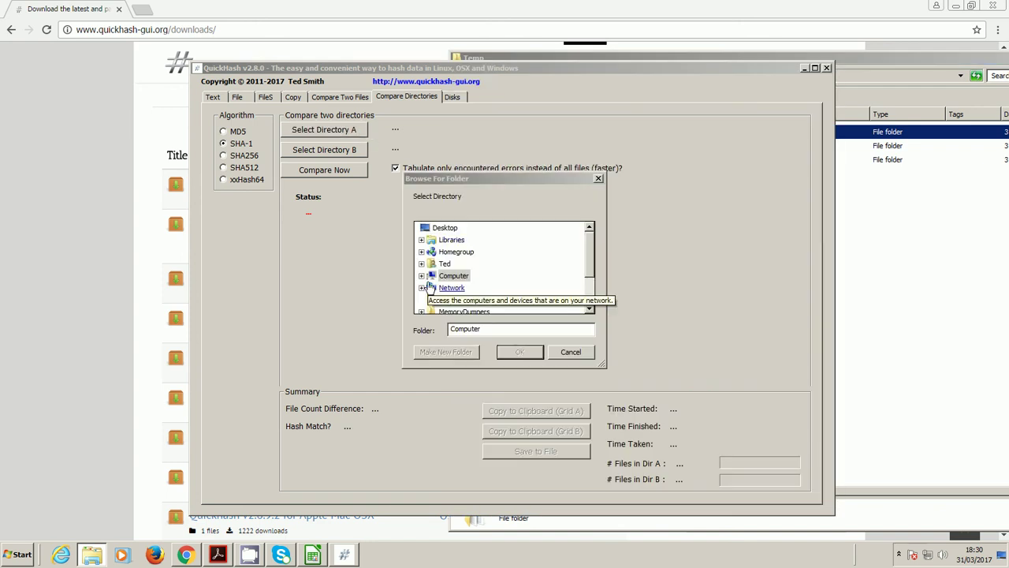
left_click(422, 276)
left_click(428, 298)
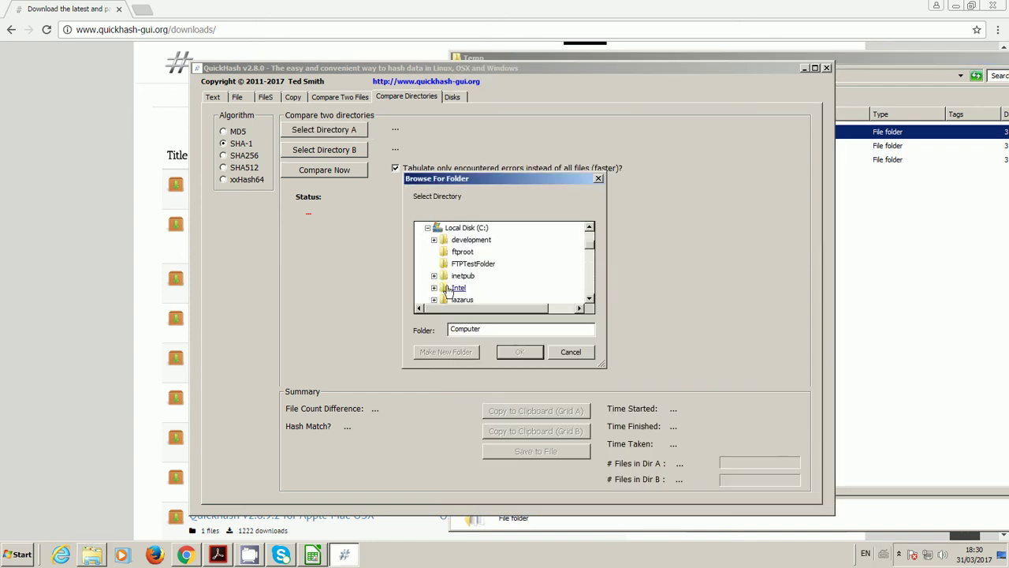
left_click(588, 280)
left_click(587, 279)
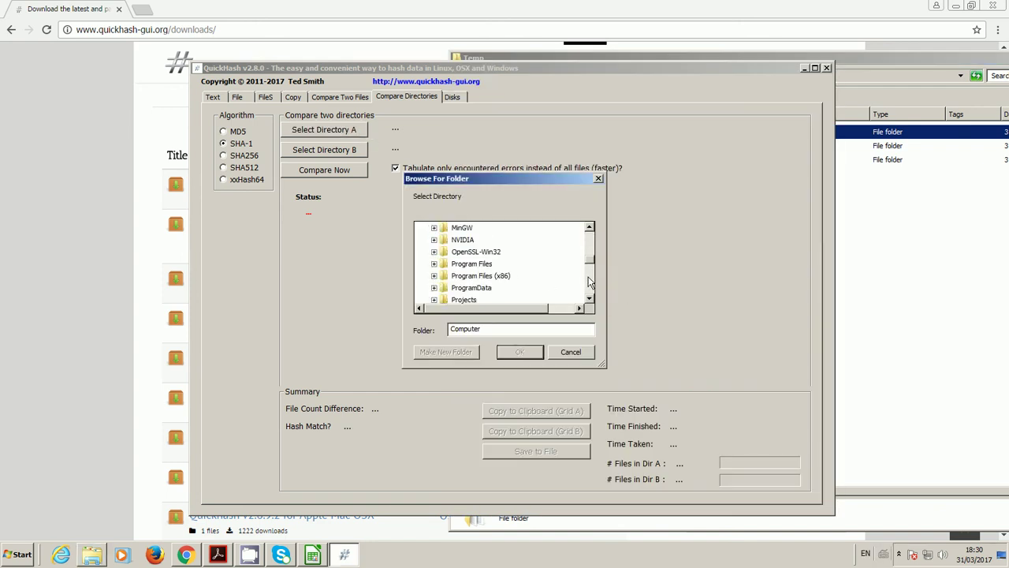
left_click(587, 281)
left_click(434, 263)
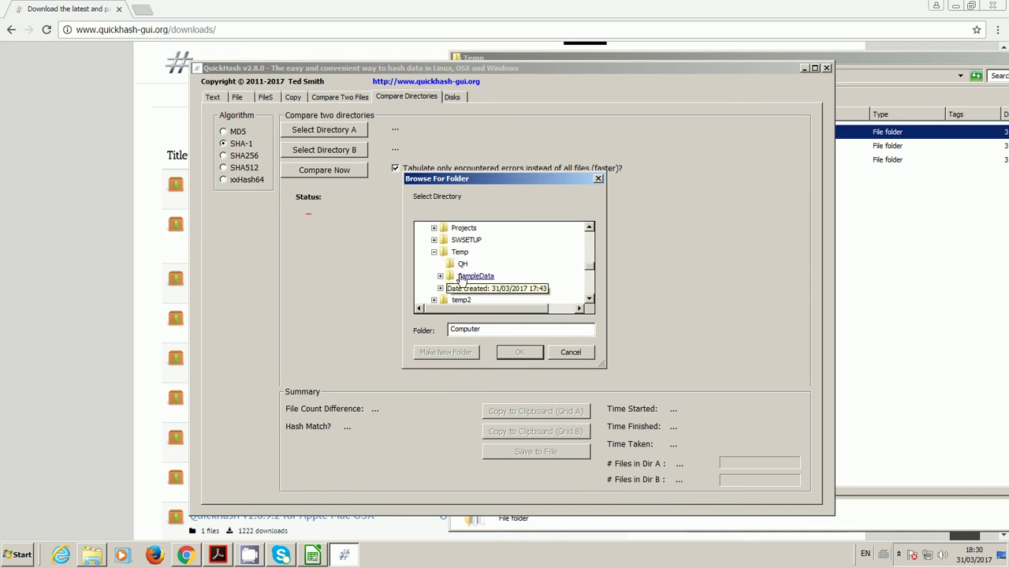
left_click(465, 276)
left_click(517, 350)
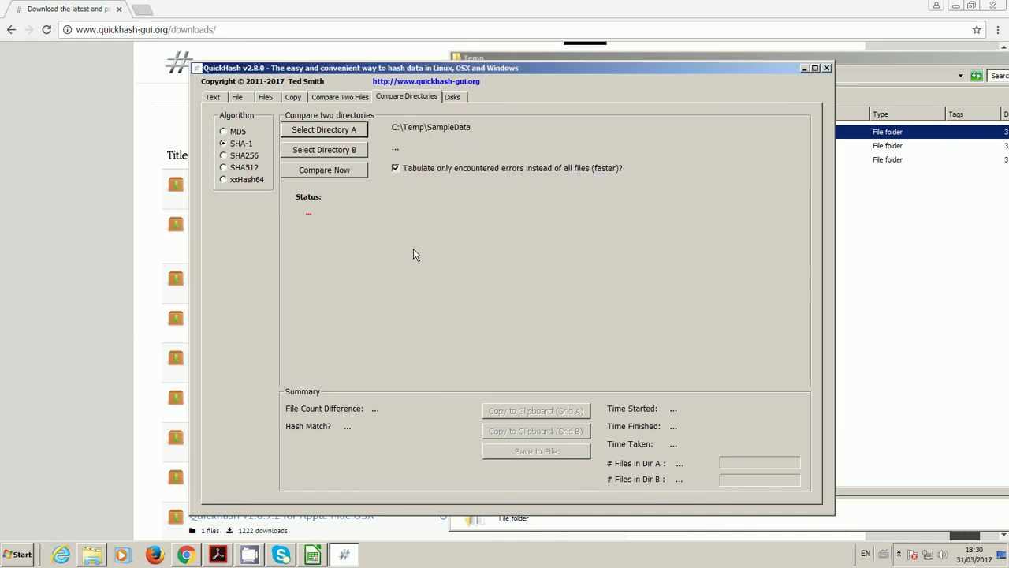
Set directory B of the comparison to C:\Temp\SampleData - Copy.
left_click(356, 154)
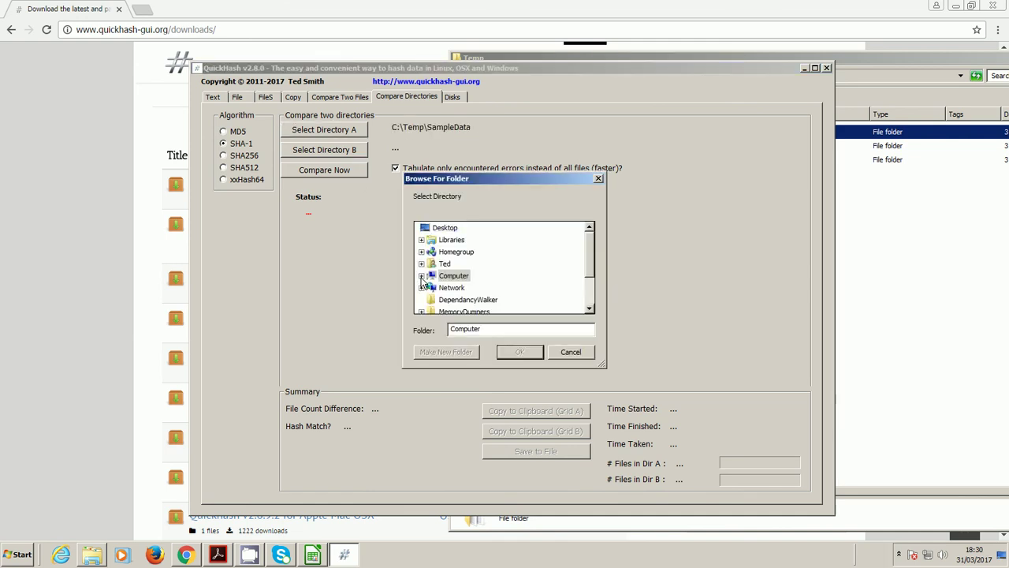
left_click(427, 299)
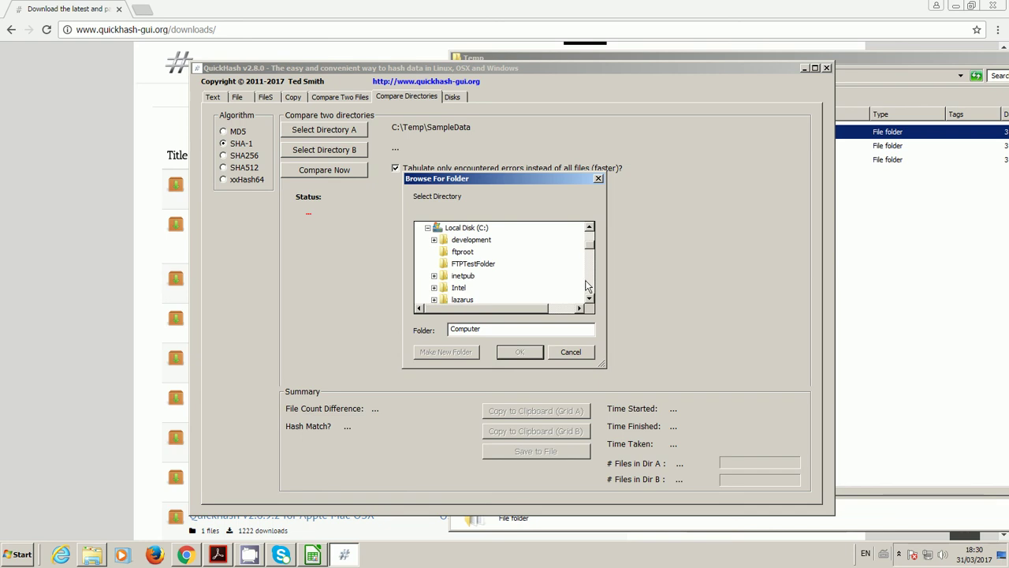
scroll(590, 280, "down", 5)
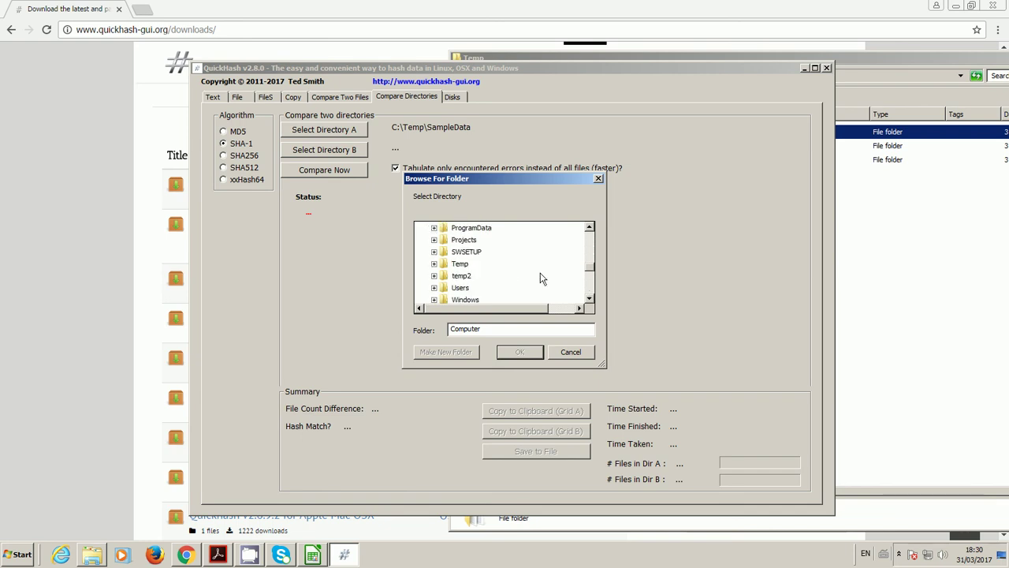
left_click(433, 263)
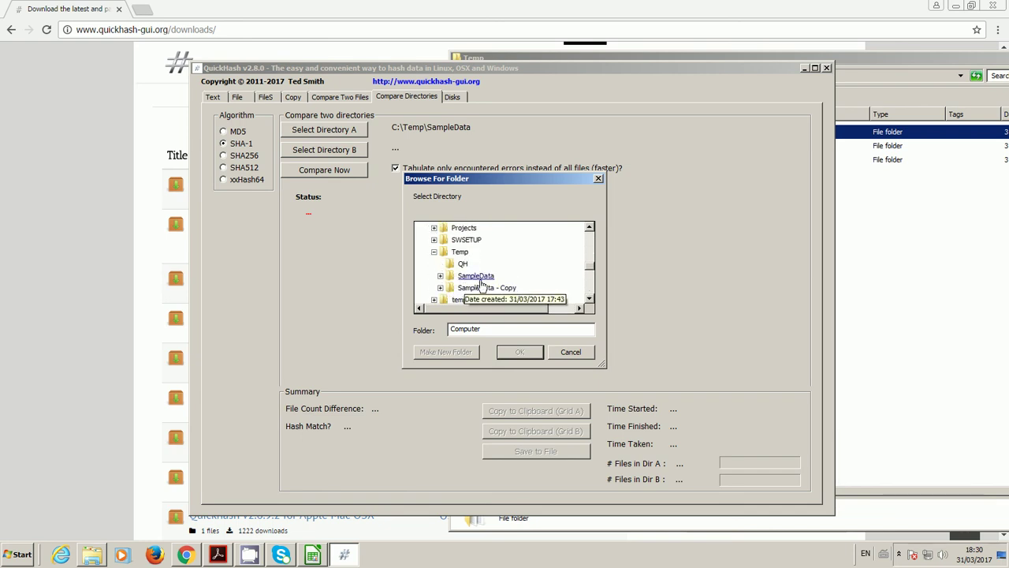
left_click(481, 288)
left_click(518, 352)
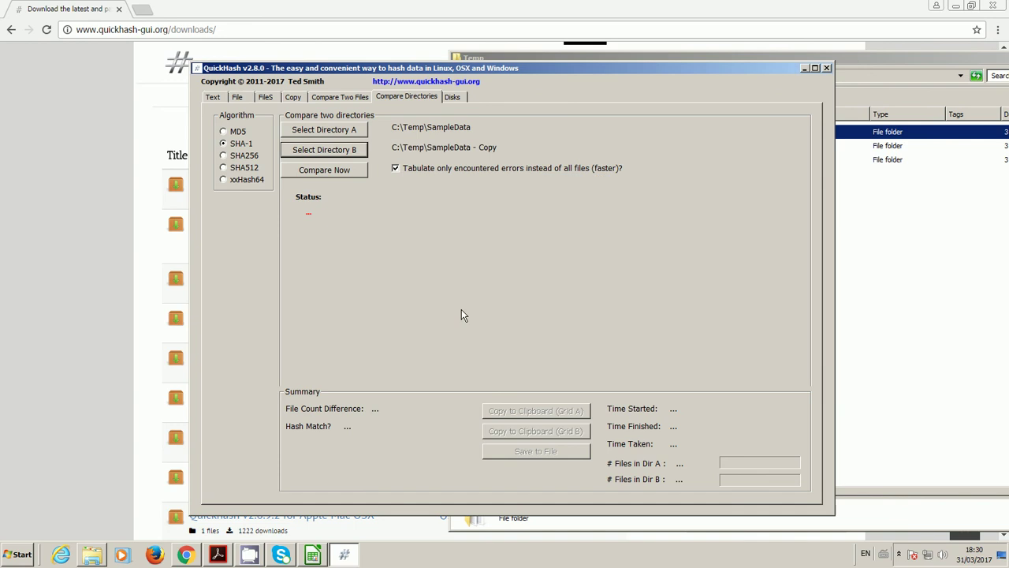
Compare the two directories using SHA-1 with details of all files tabulated, and switch the algorithm to SHA512.
left_click(398, 169)
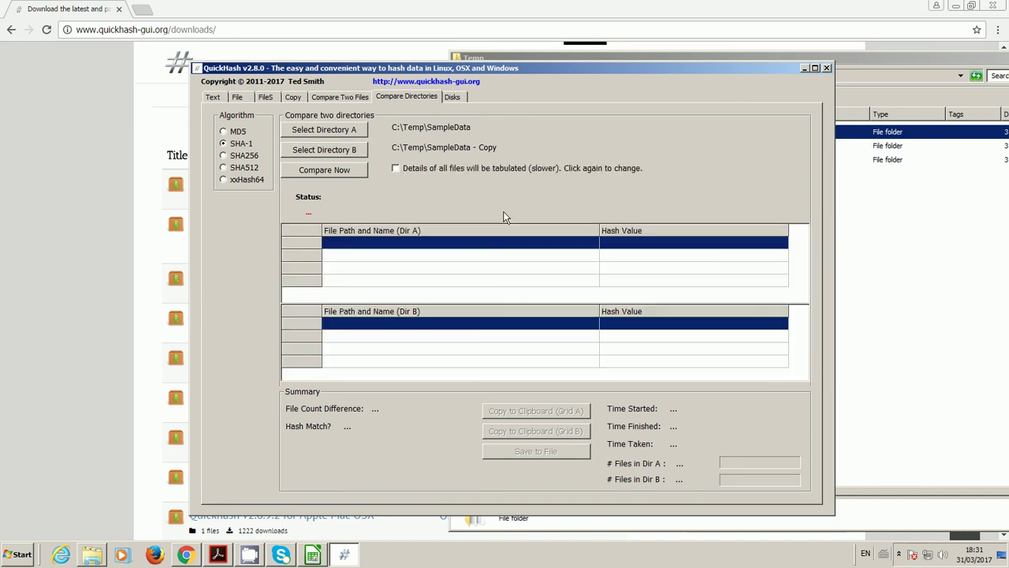
left_click(332, 170)
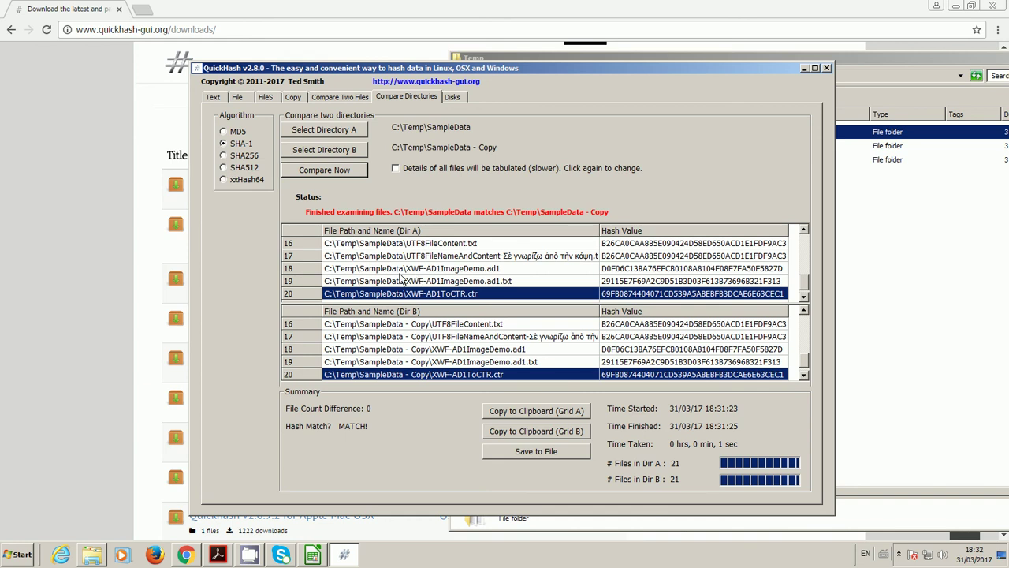
left_click(224, 168)
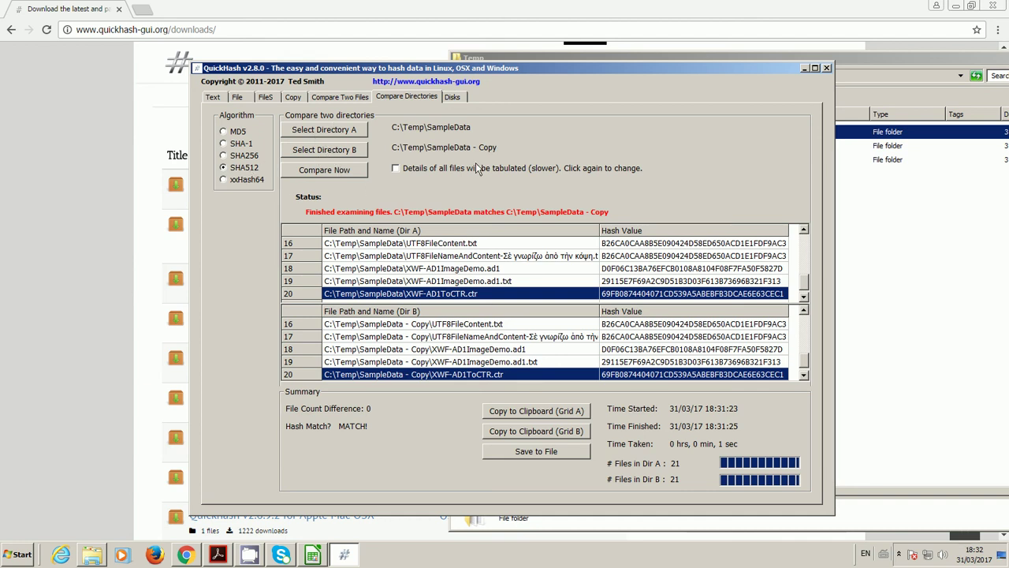
Launch the disk hashing module, select the physical disk \\.\PHYSICALDRIVE0, and review the available hash algorithms, keeping SHA-1.
left_click(453, 98)
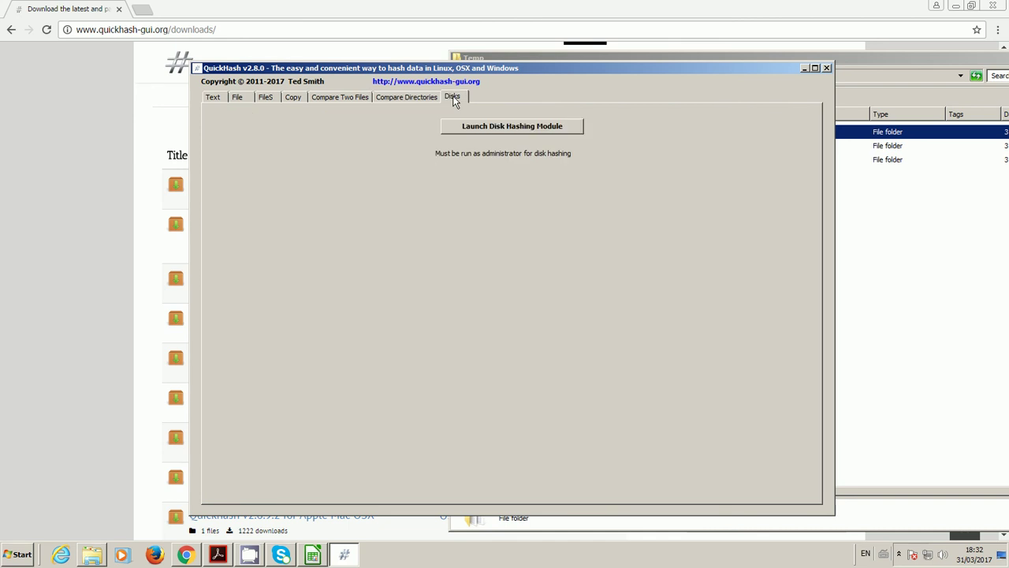
left_click(475, 133)
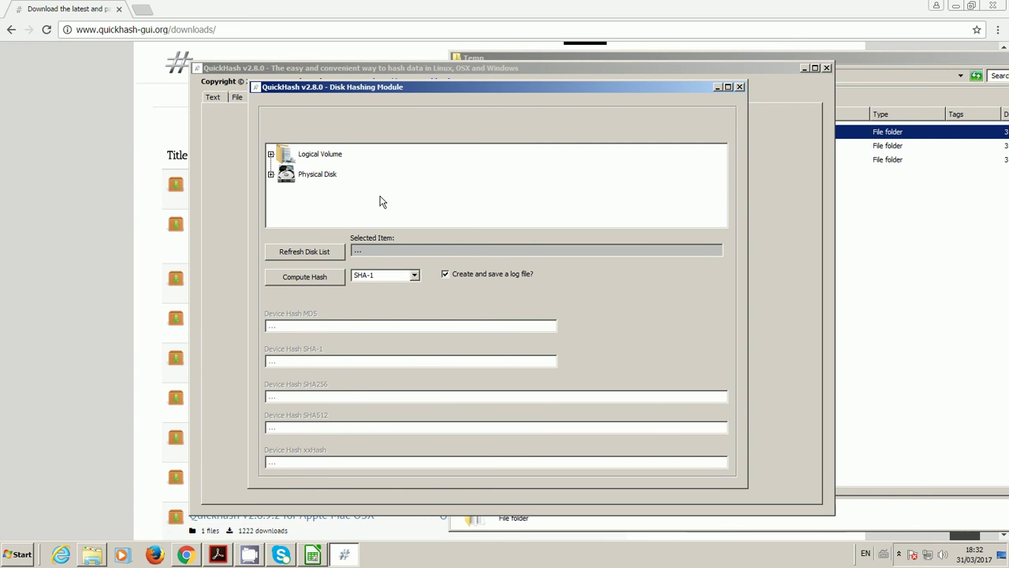
left_click(270, 175)
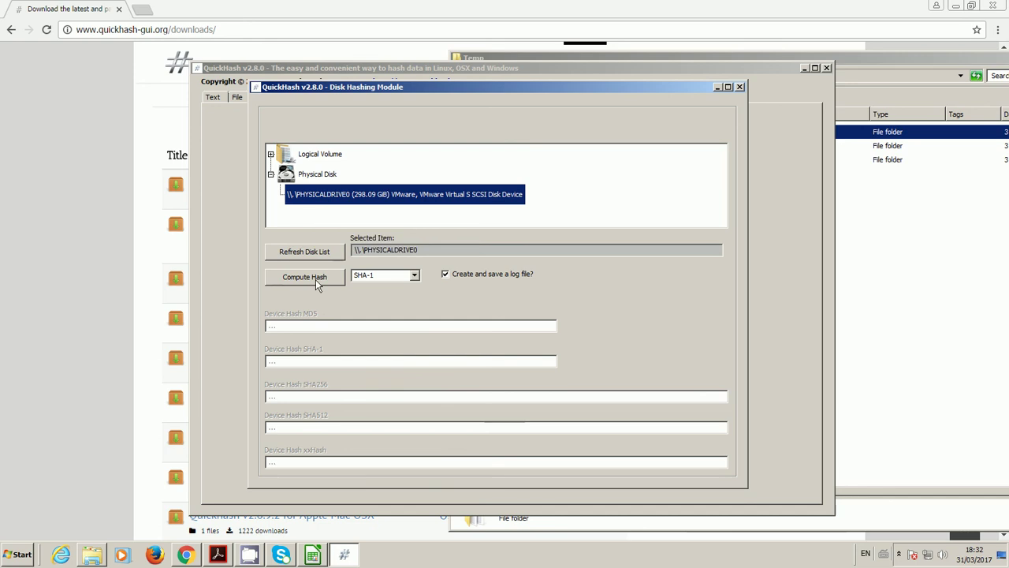
left_click(414, 277)
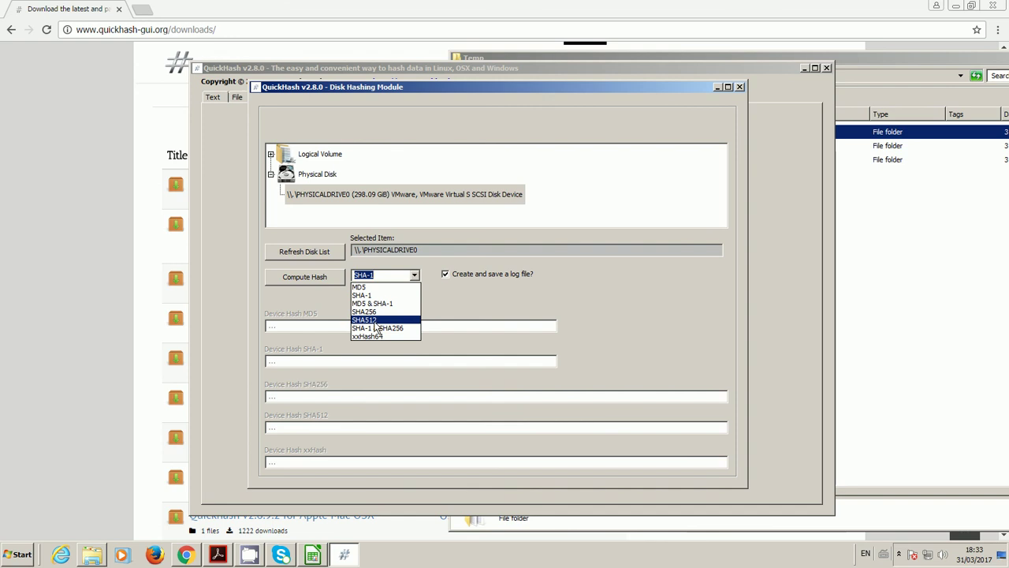
left_click(457, 306)
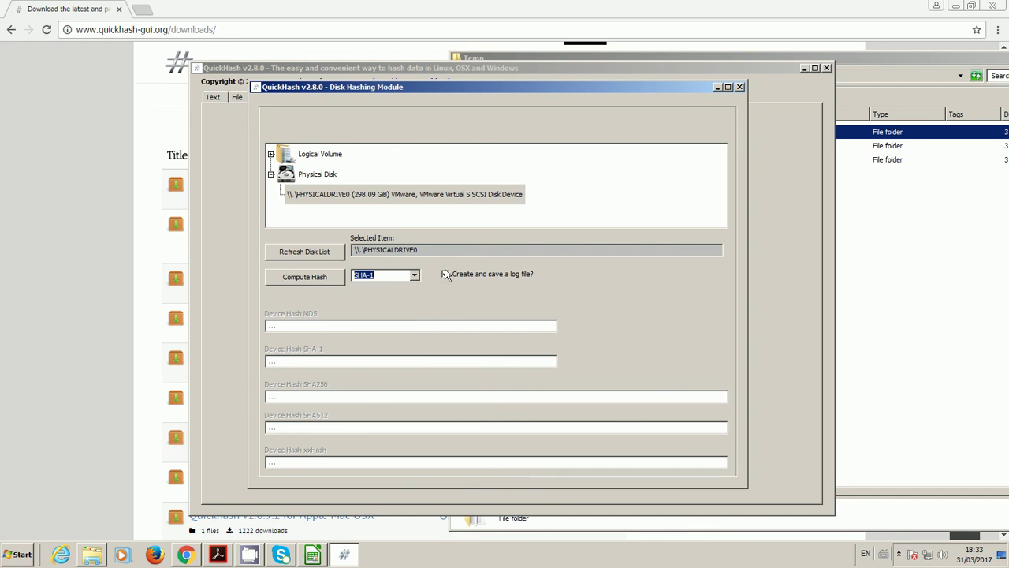
Check the log file option's description, list the logical volumes and select Drive C: as the disk hashing source.
mouse_move(461, 274)
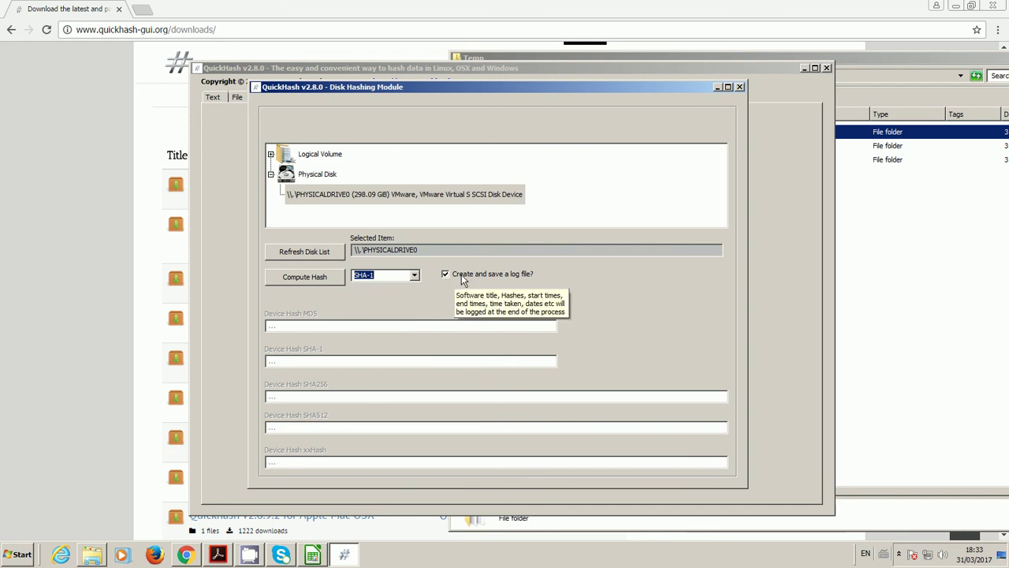
left_click(271, 154)
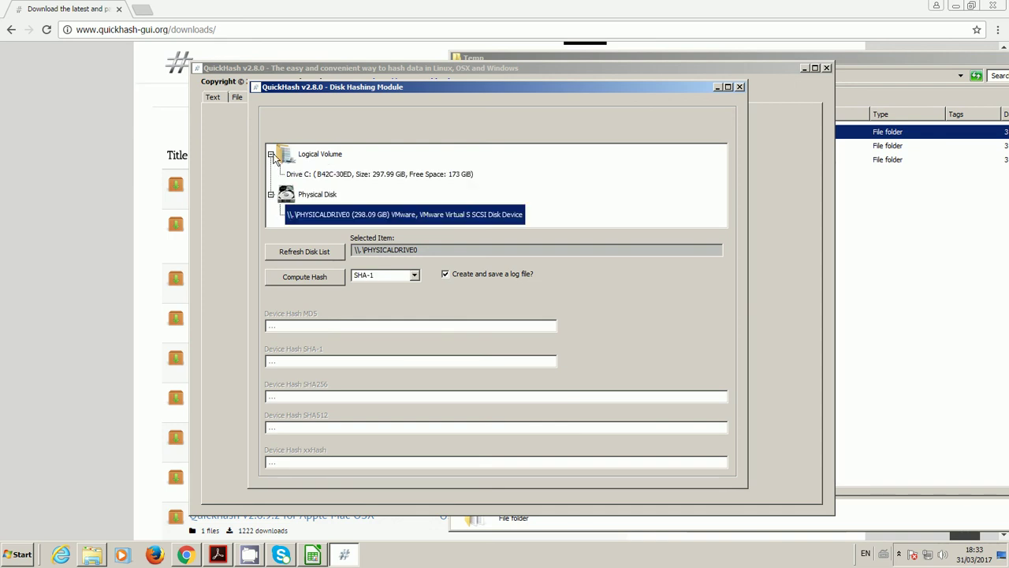
left_click(344, 179)
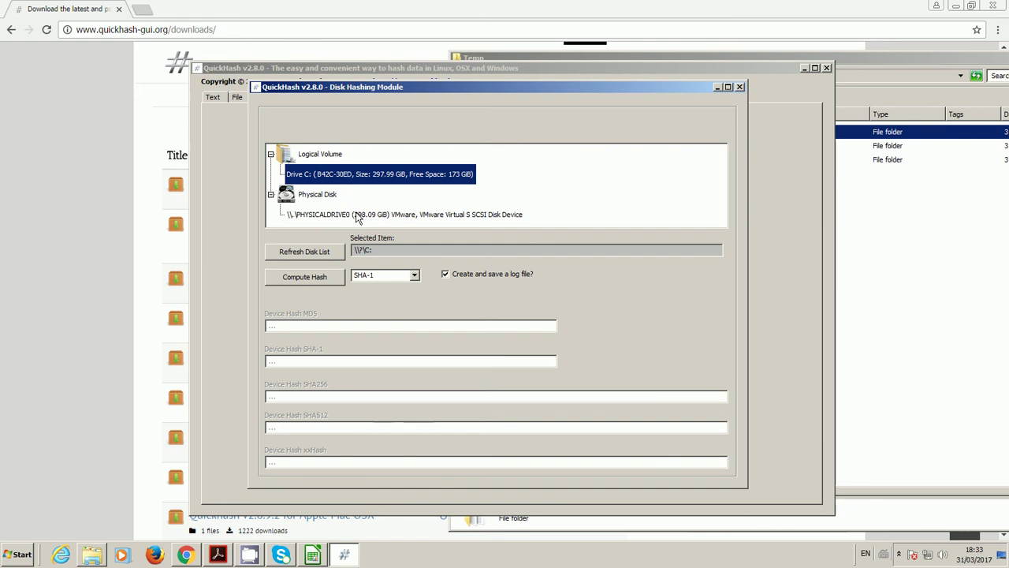
Show the technical data of physical disk \\.\PHYSICALDRIVE0, then close the specifications and the disk hashing module.
left_click(358, 214)
right_click(358, 215)
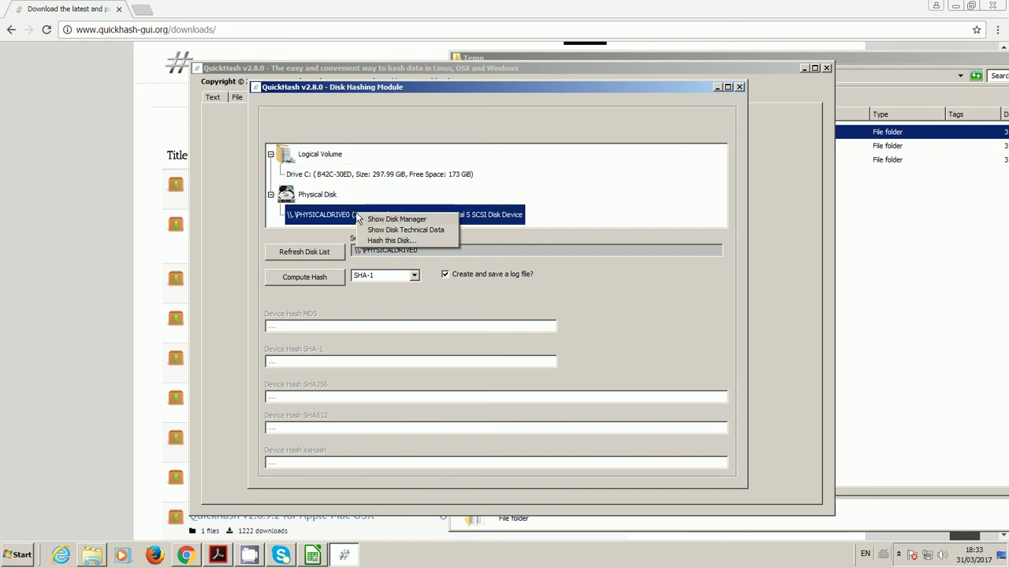
left_click(428, 231)
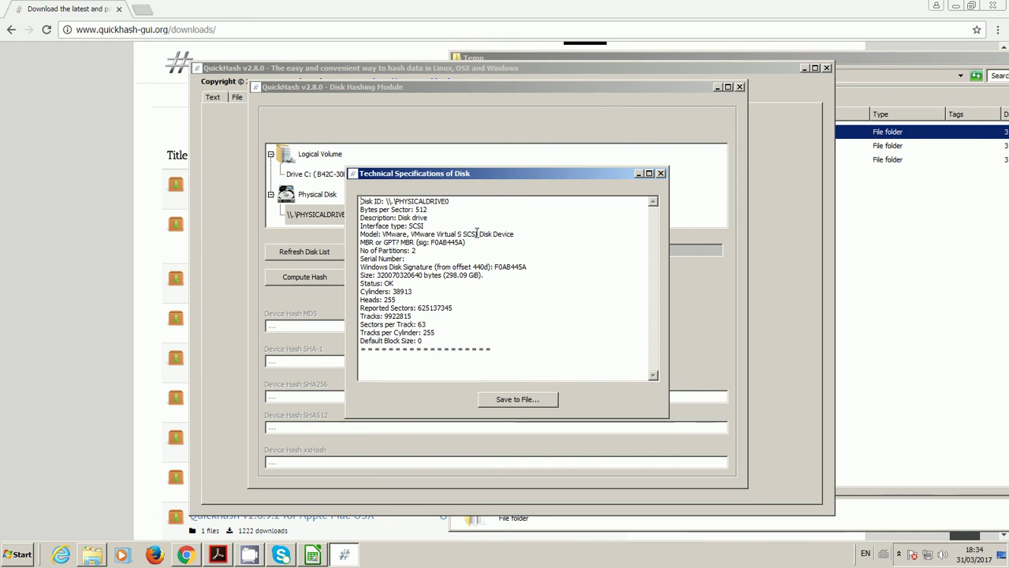
left_click(661, 173)
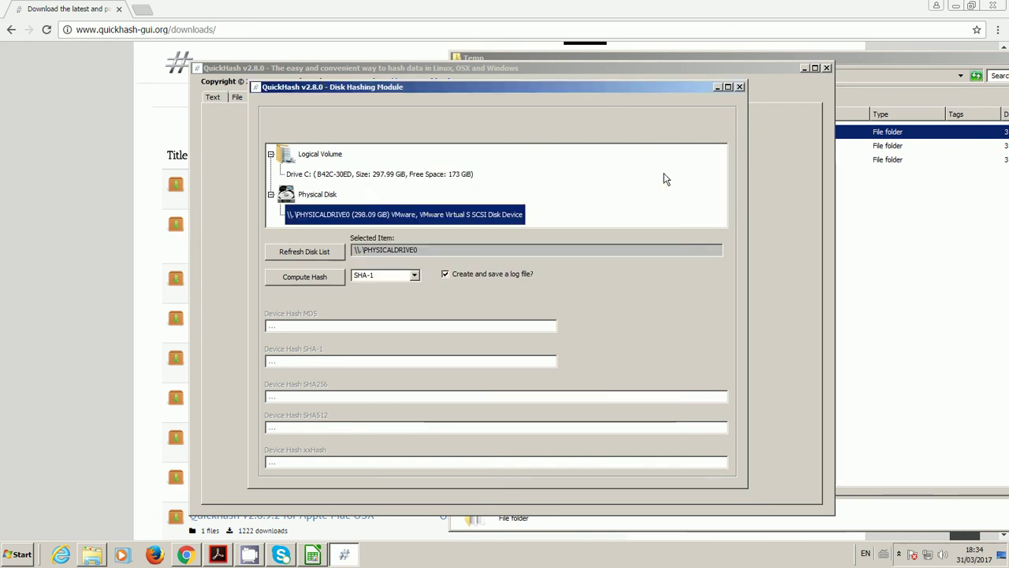
left_click(739, 88)
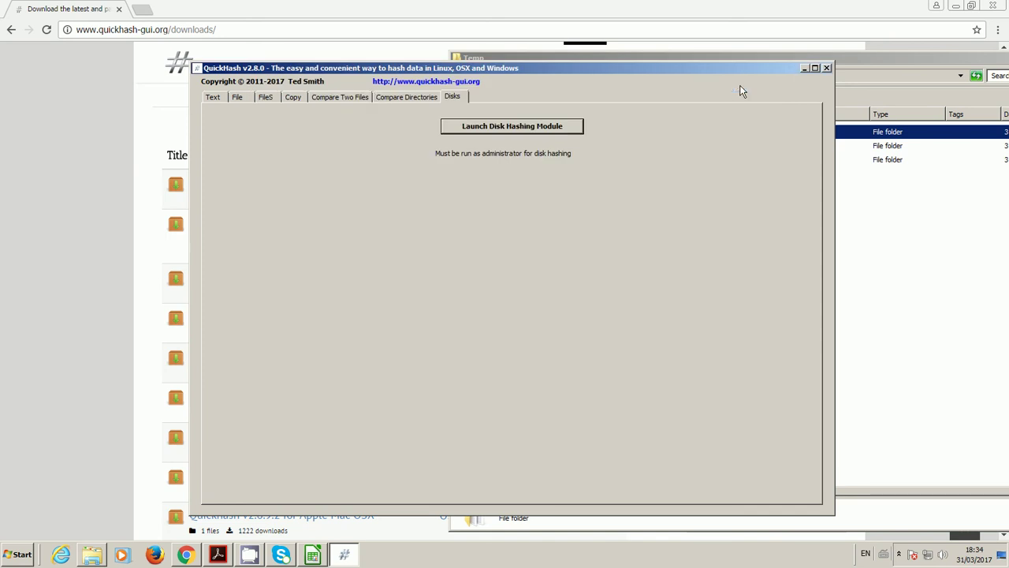
Revisit the text hashing and single file hashing pages, ending back on text hashing.
left_click(216, 94)
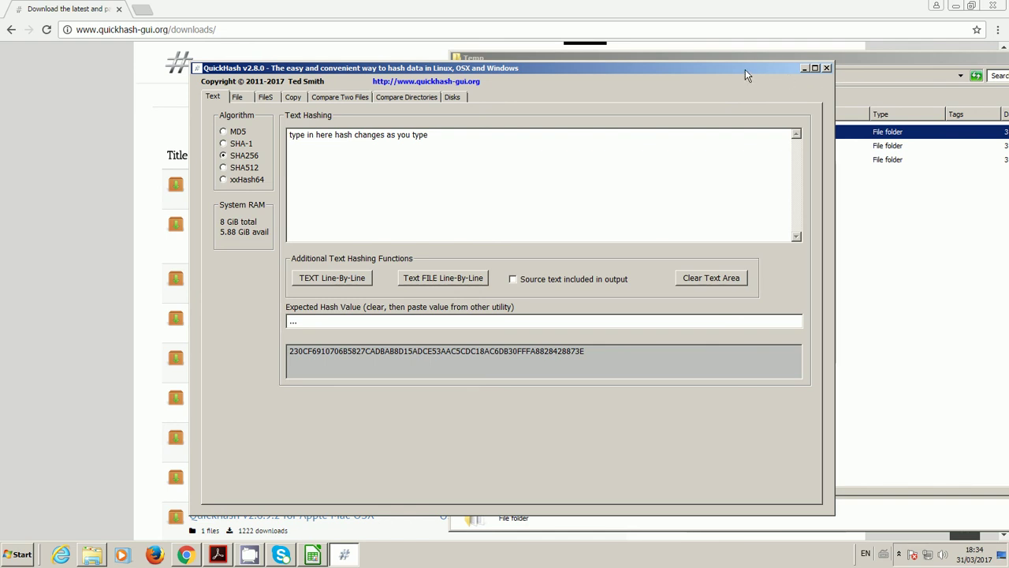
left_click_drag(746, 67, 766, 51)
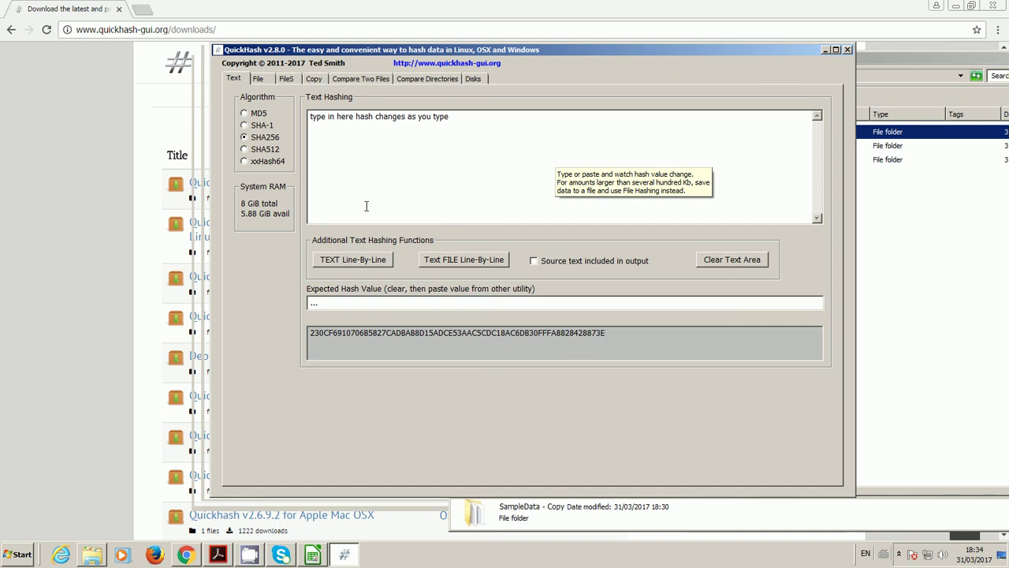
left_click(258, 79)
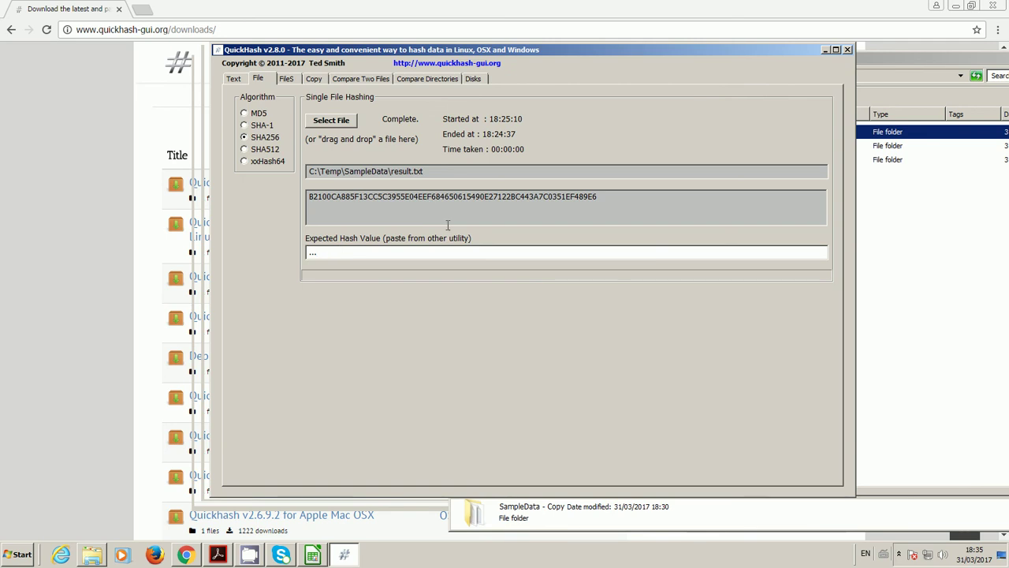
left_click(235, 79)
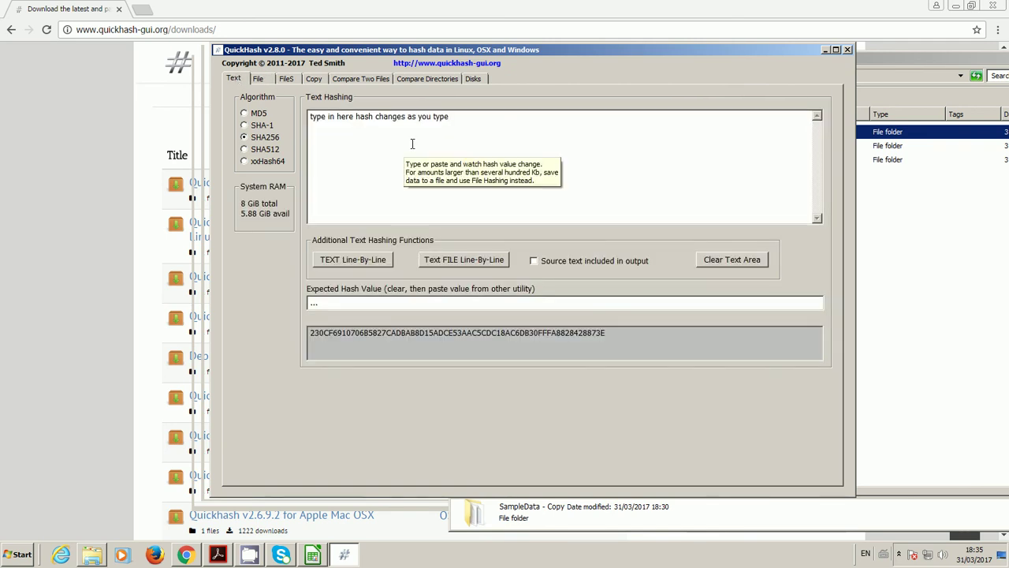